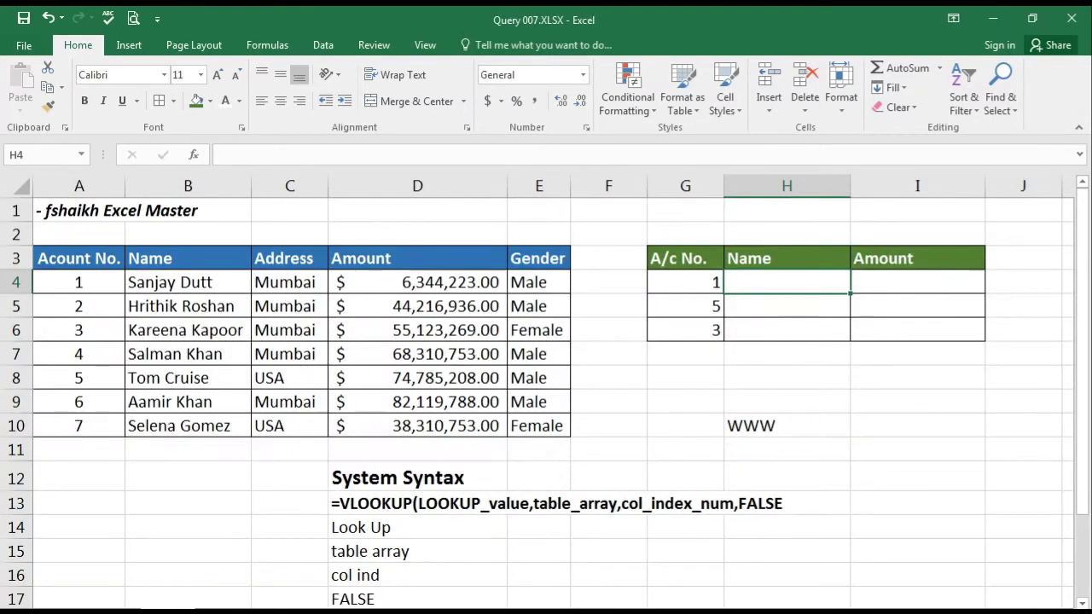
Step: Highlight the whole account data table, headers included, across A3:E10
left_click(490, 410)
left_click_drag(82, 261, 88, 262)
key("shift+Right")
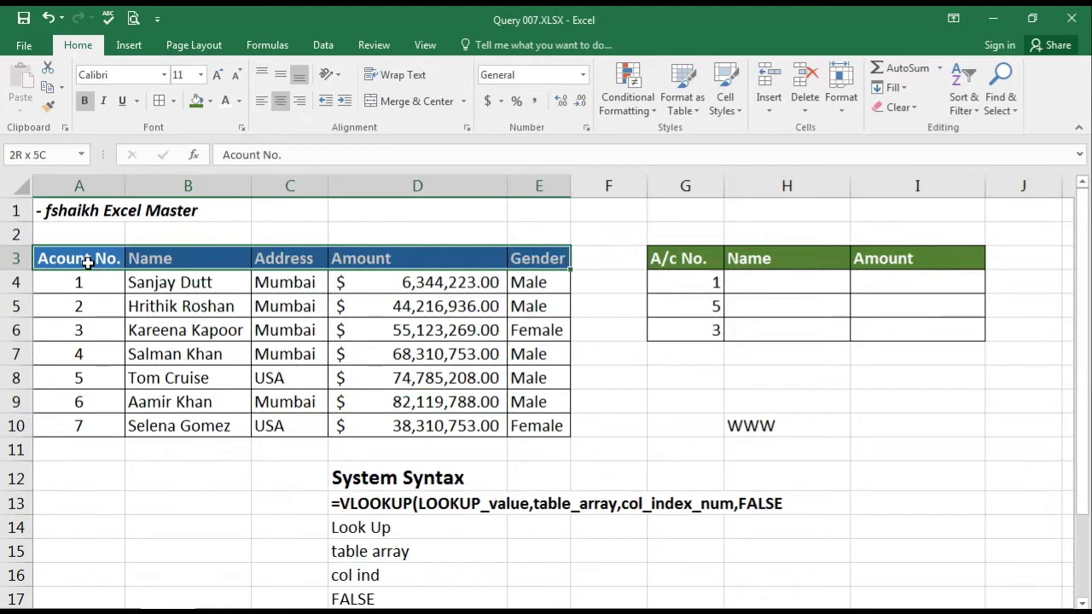
key("shift+Down")
key("shift+Down")
key("shift+Down")
key("shift+Down")
key("shift+Down")
key("shift+Down")
key("shift+Down")
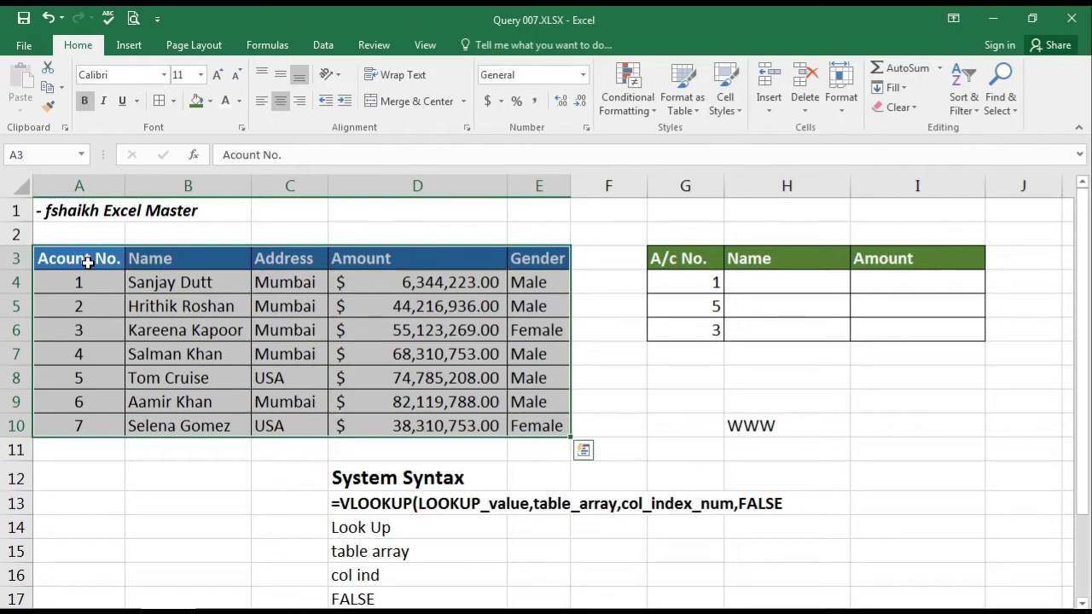
Step: Highlight the lookup table in G3:I6, and go to its first empty Name cell, H4
key("Right")
key("Right")
key("Right")
key("Right")
key("Right")
key("Right")
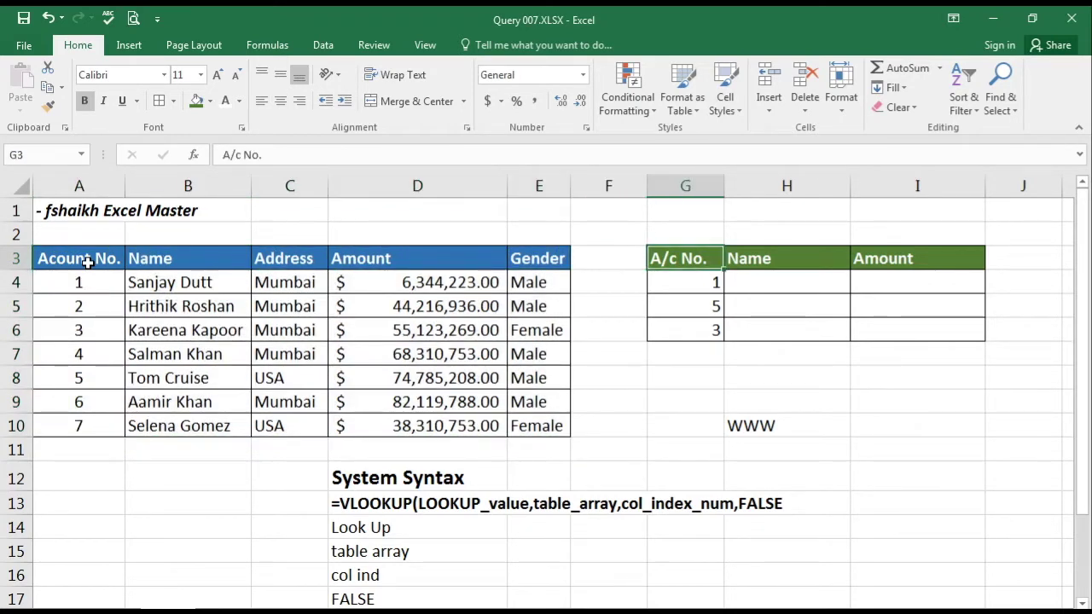
key("shift+Right")
key("shift+Right")
key("shift+Down")
key("shift+Down")
key("shift+Down")
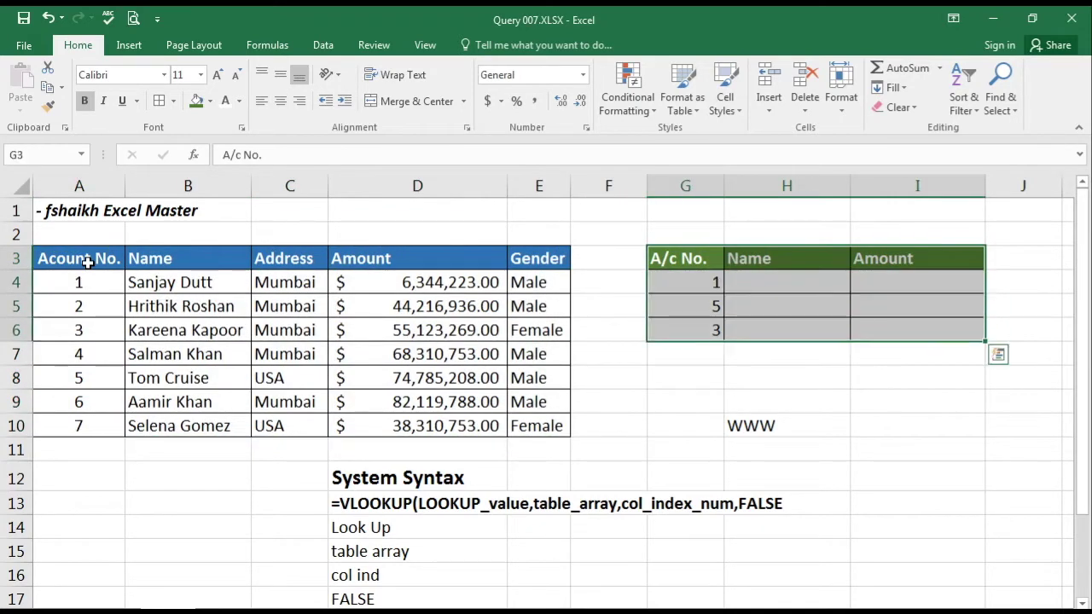
key("Right")
key("Down")
key("Down")
key("Up")
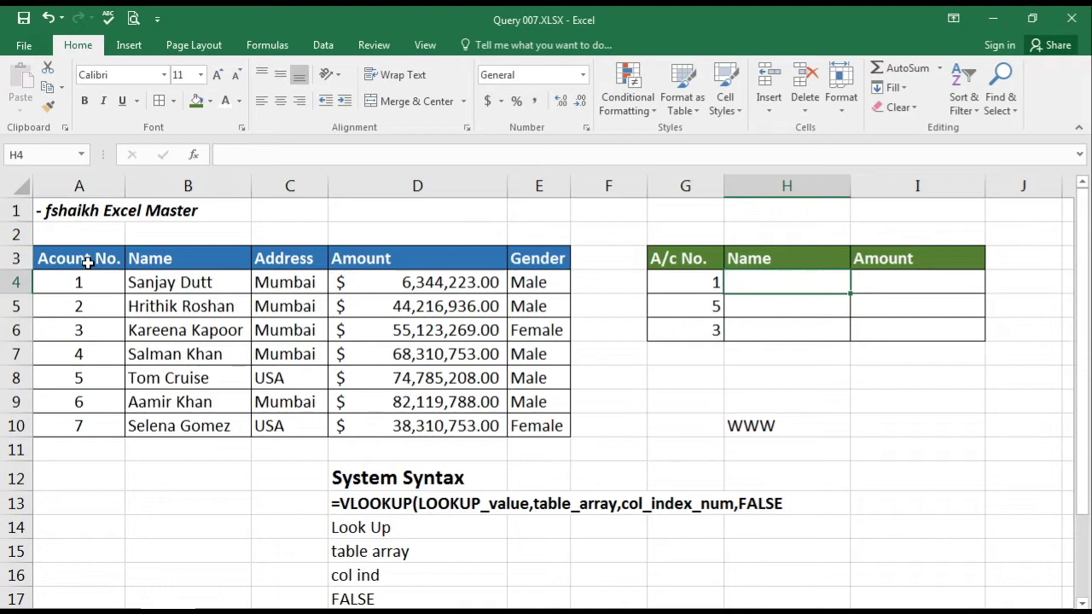
Step: Examine the record of account 1 in the data table, highlighting all its fields across A4:E4
key("Left")
key("Left")
key("Left")
key("Left")
key("Left")
key("Left")
key("Left")
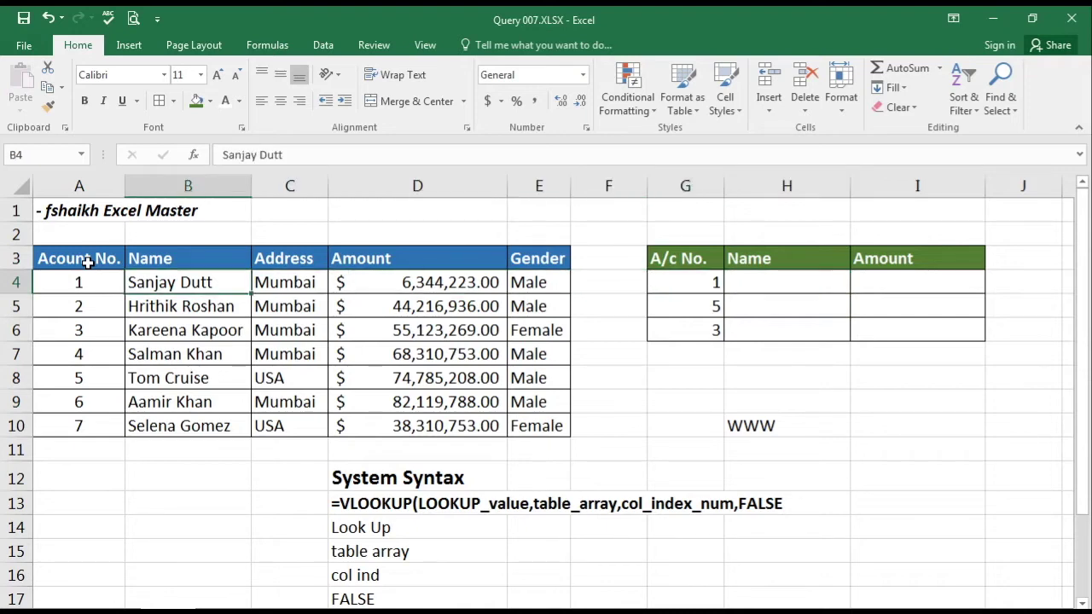
key("shift+Right")
key("shift+Right")
key("shift+Right")
key("shift+Right")
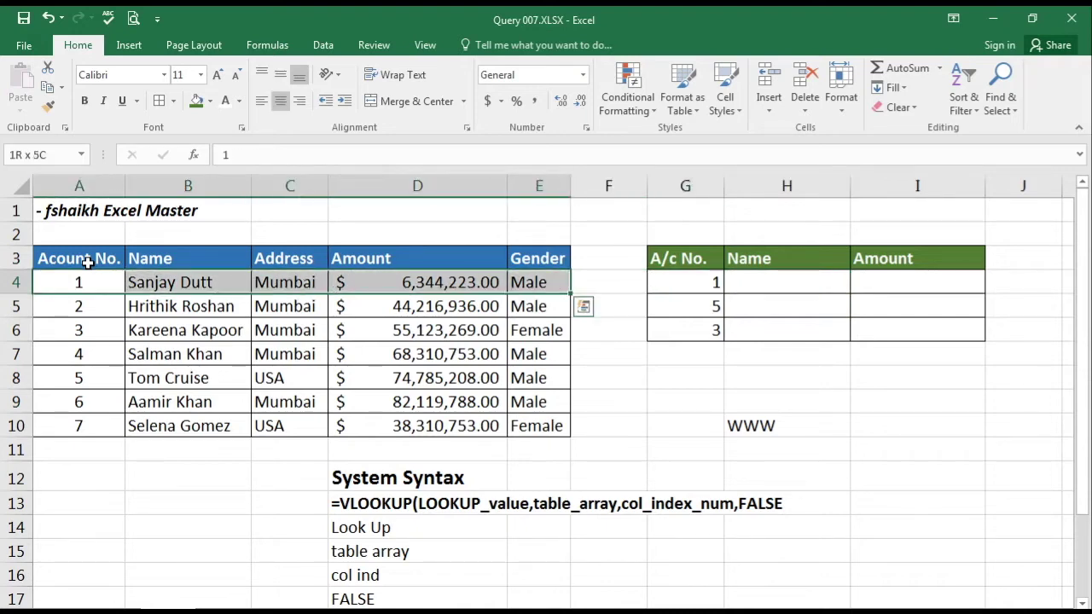
key("Right")
key("Right")
key("Right")
key("Right")
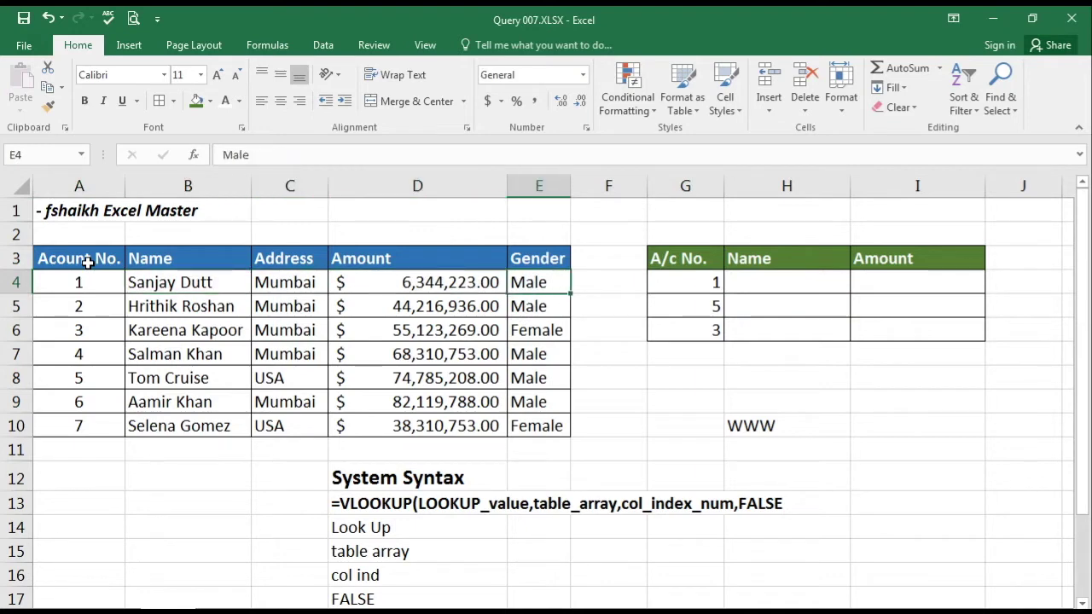
key("shift+Left")
key("shift+Left")
key("shift+Left")
key("shift+Left")
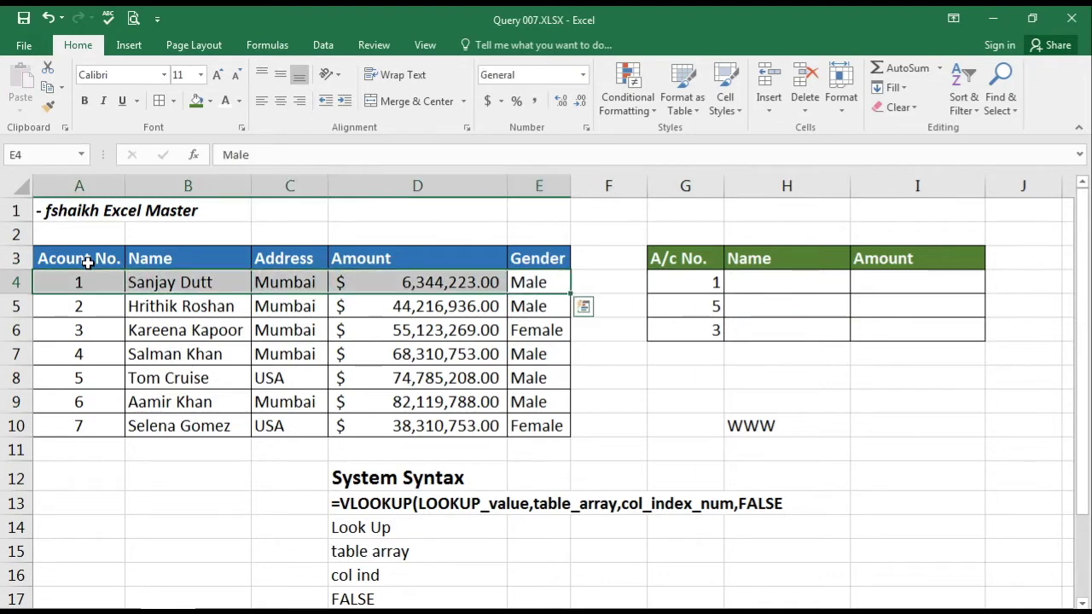
key("Down")
key("Up")
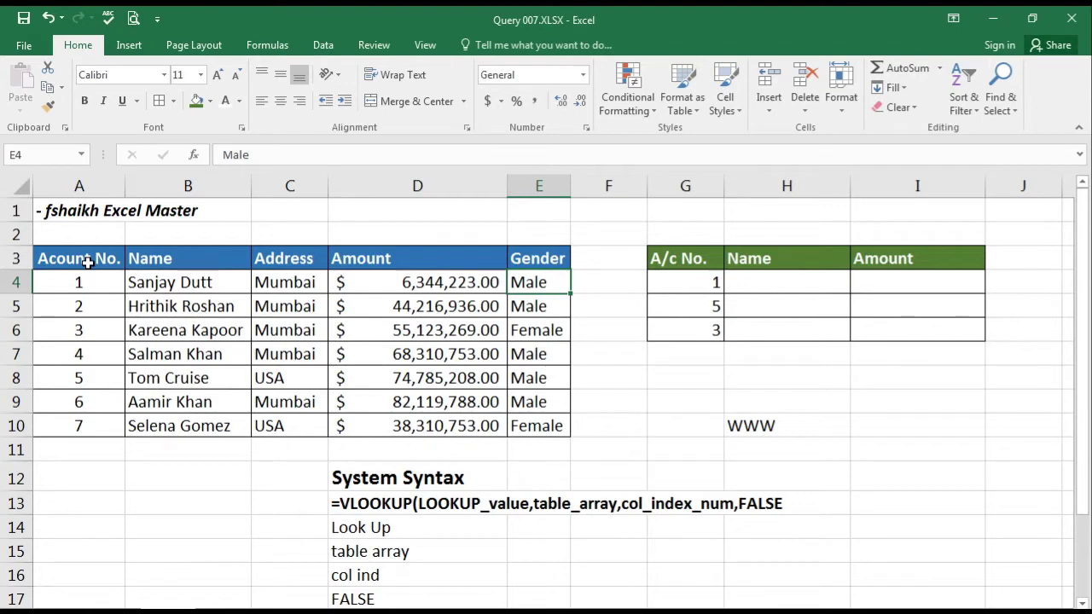
Step: Examine the record of account 2 by highlighting its fields in row 5 of the data table
key("Left")
key("Left")
key("Left")
key("Left")
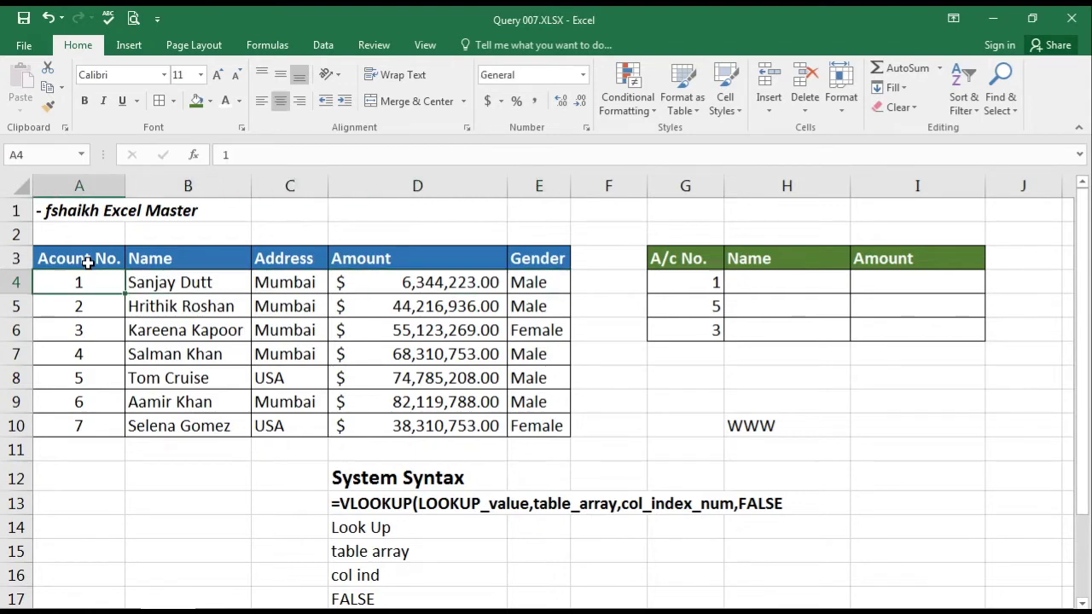
key("Down")
key("shift+Right")
key("shift+Right")
key("shift+Right")
key("shift+Right")
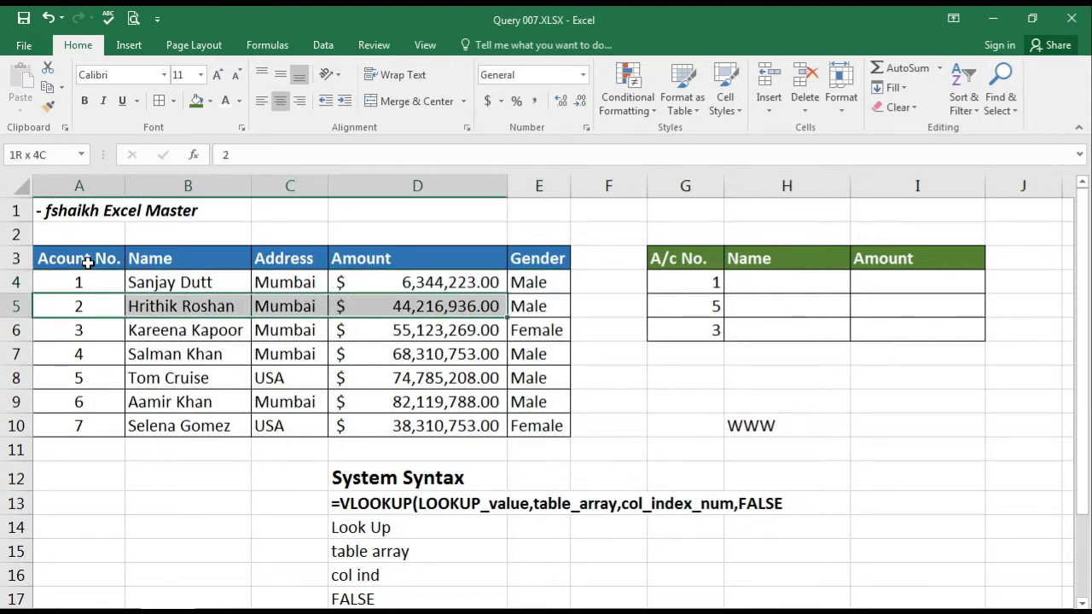
key("shift+Left")
key("shift+Right")
Step: Compare the empty result cells for account 1 with its Name and Amount entries in the data table
key("Right")
key("Right")
key("Right")
key("Right")
key("Right")
key("Right")
key("Right")
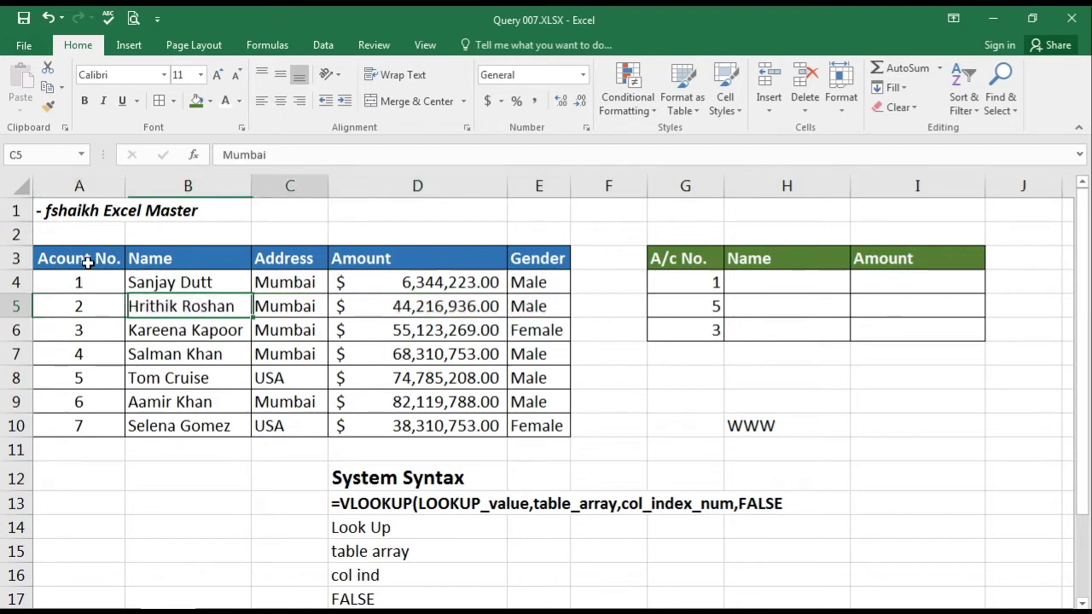
key("Up")
key("Right")
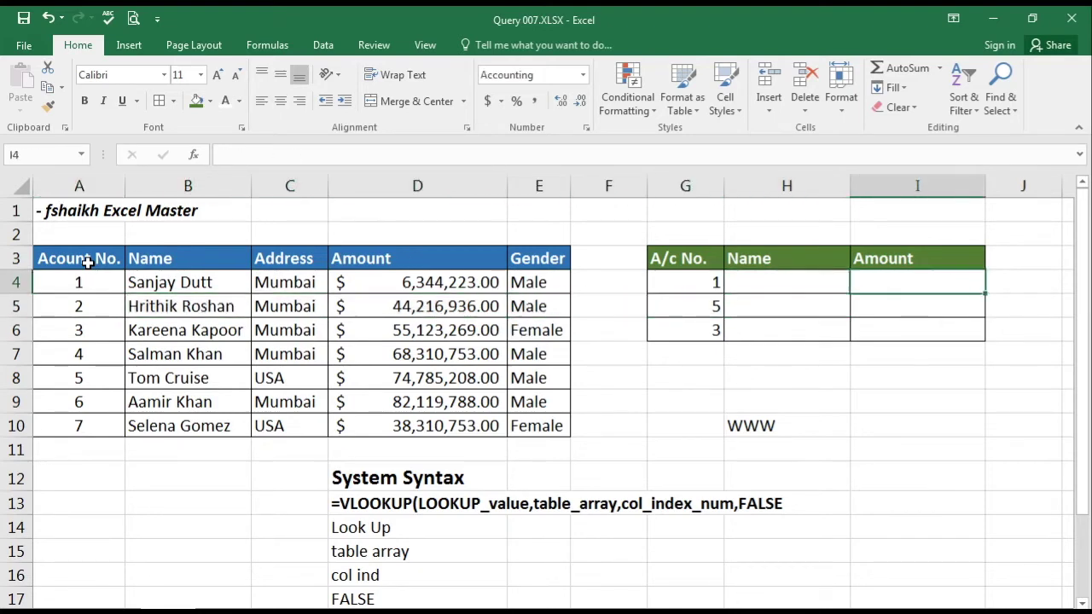
left_click(157, 281)
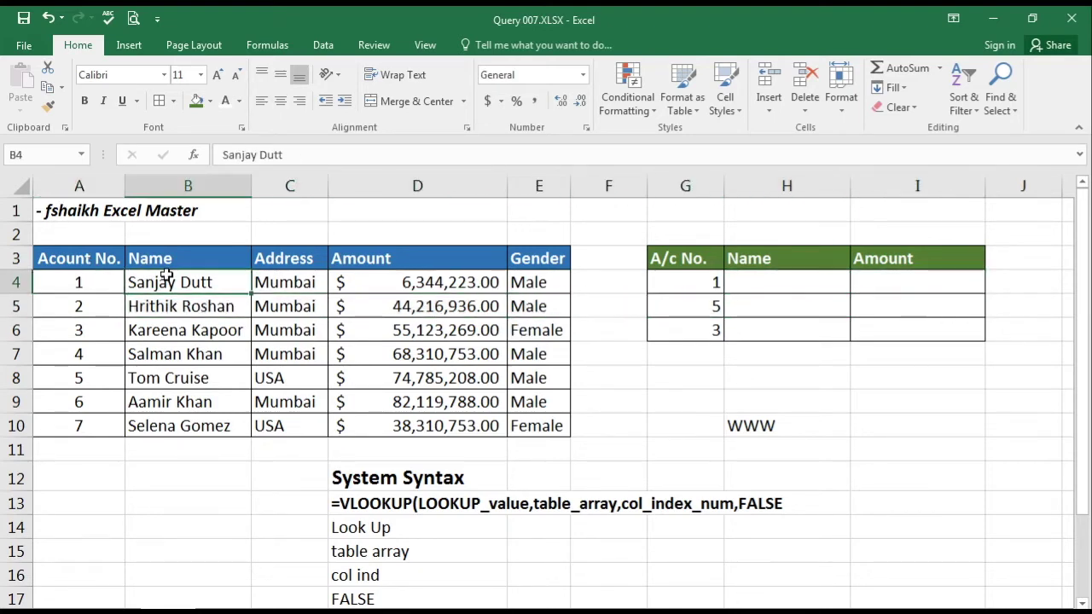
left_click(419, 273)
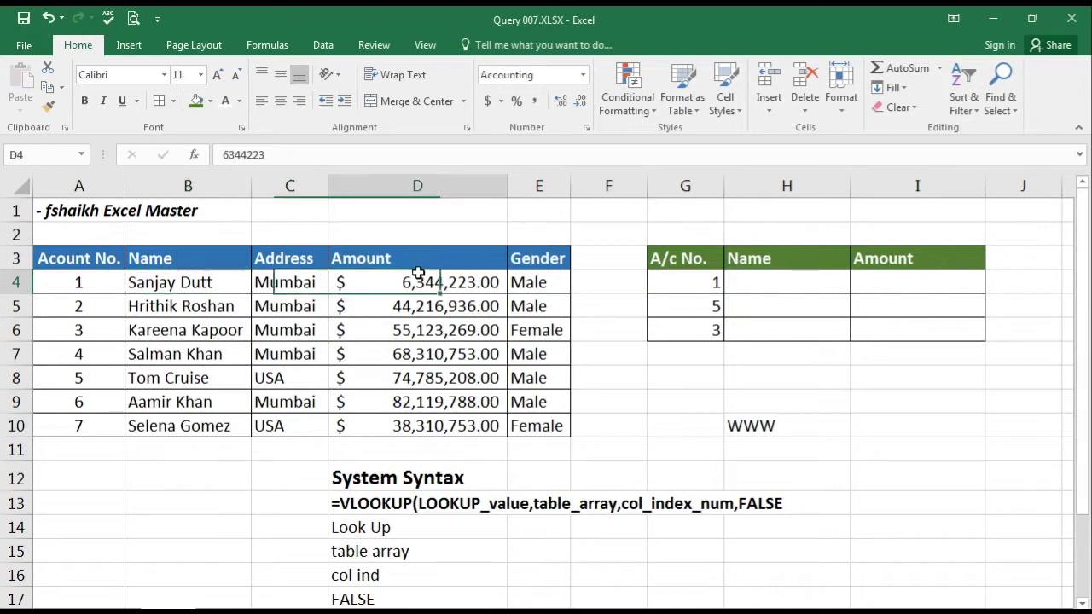
Step: Review the VLOOKUP arguments listed under System Syntax, matching the lookup value to the first A/c No. in G4
left_click(376, 481)
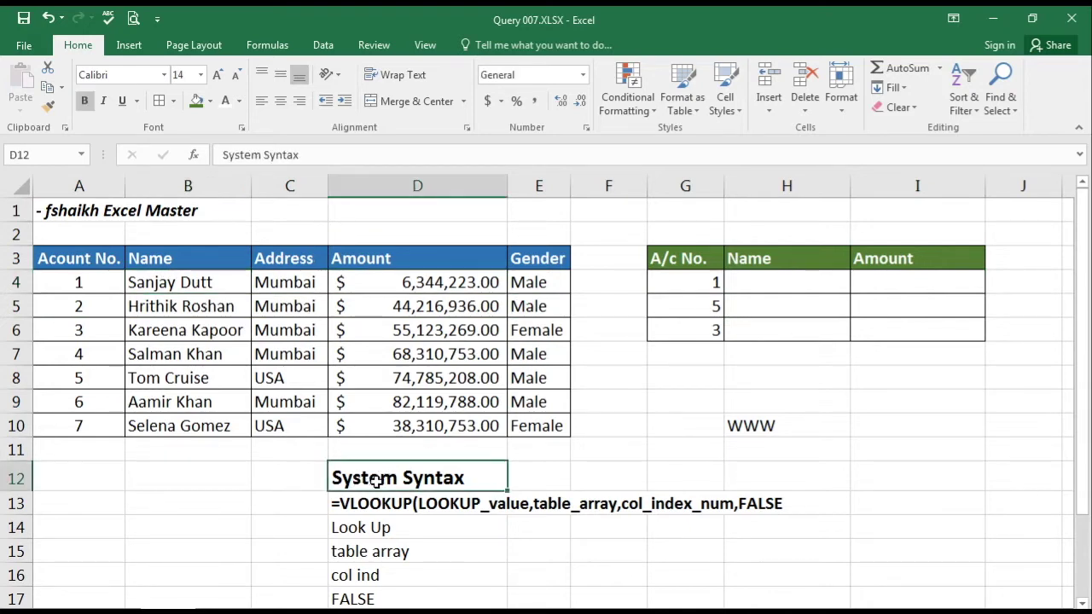
left_click(384, 528)
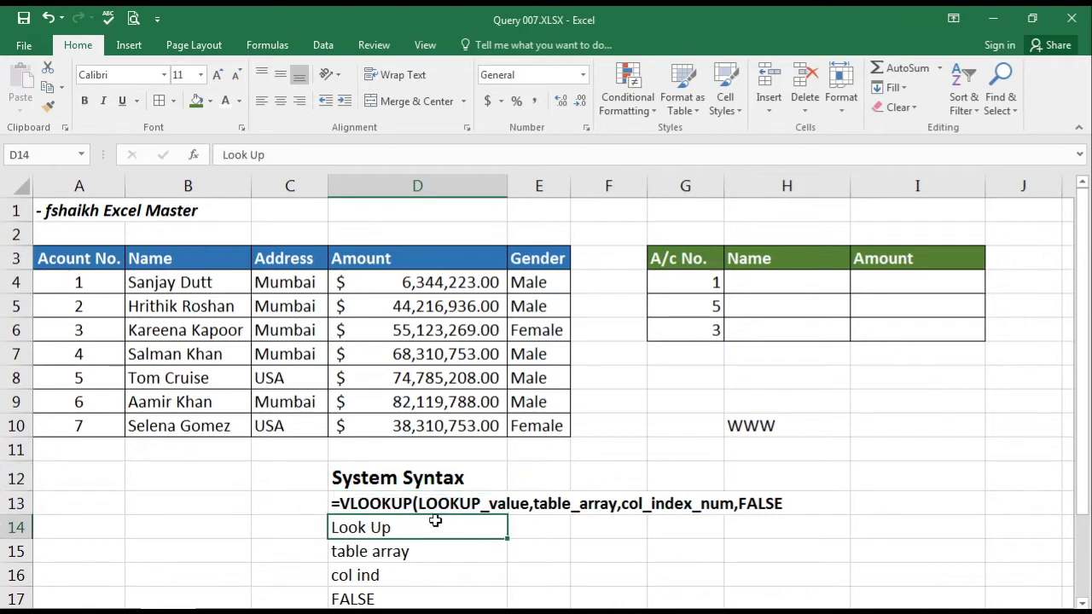
left_click(700, 283)
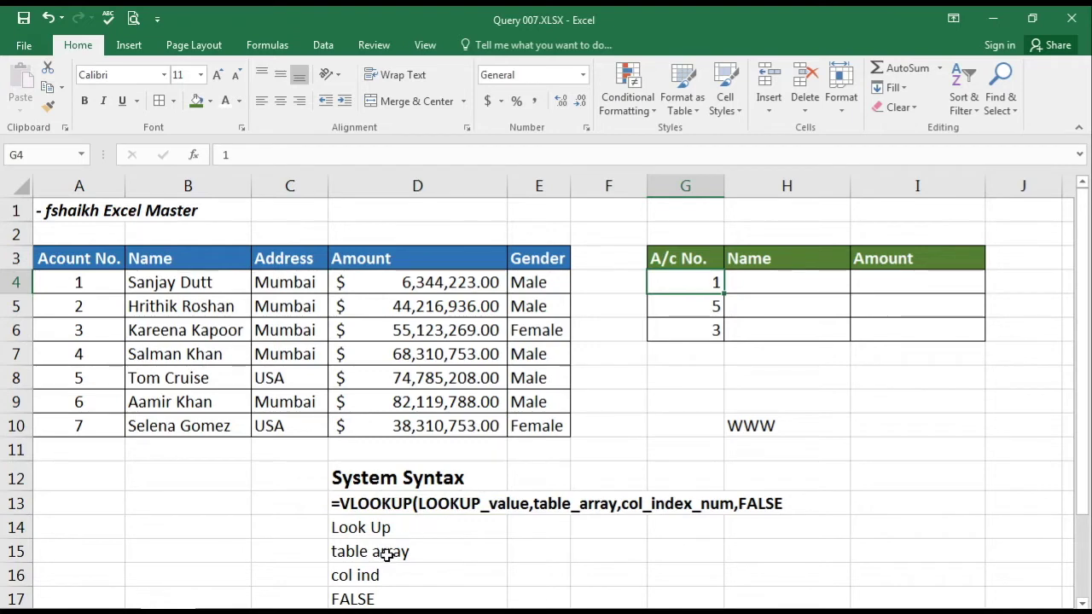
left_click(373, 576)
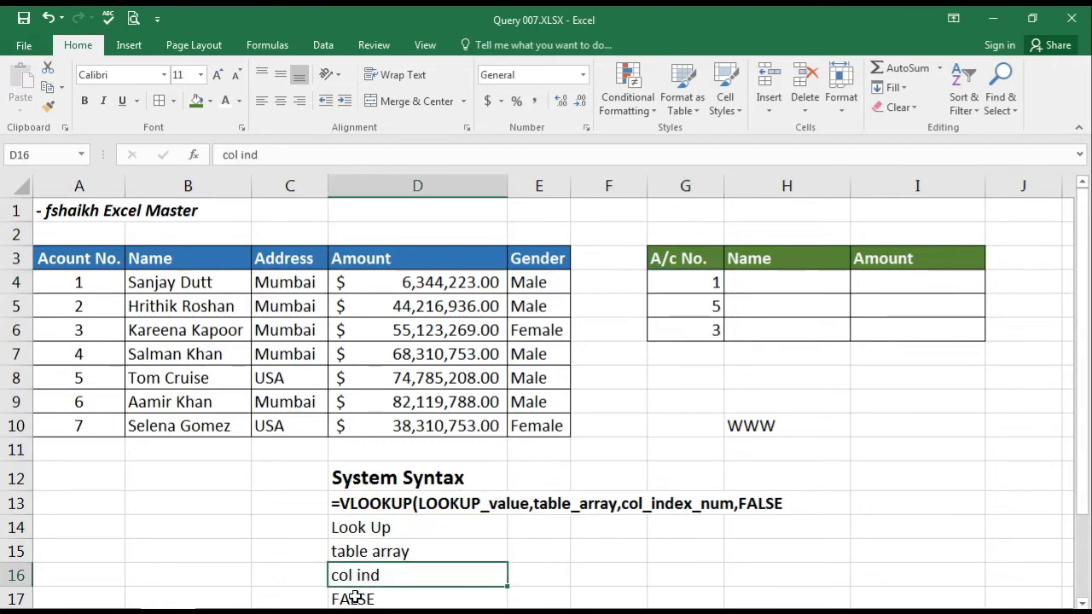
left_click(352, 600)
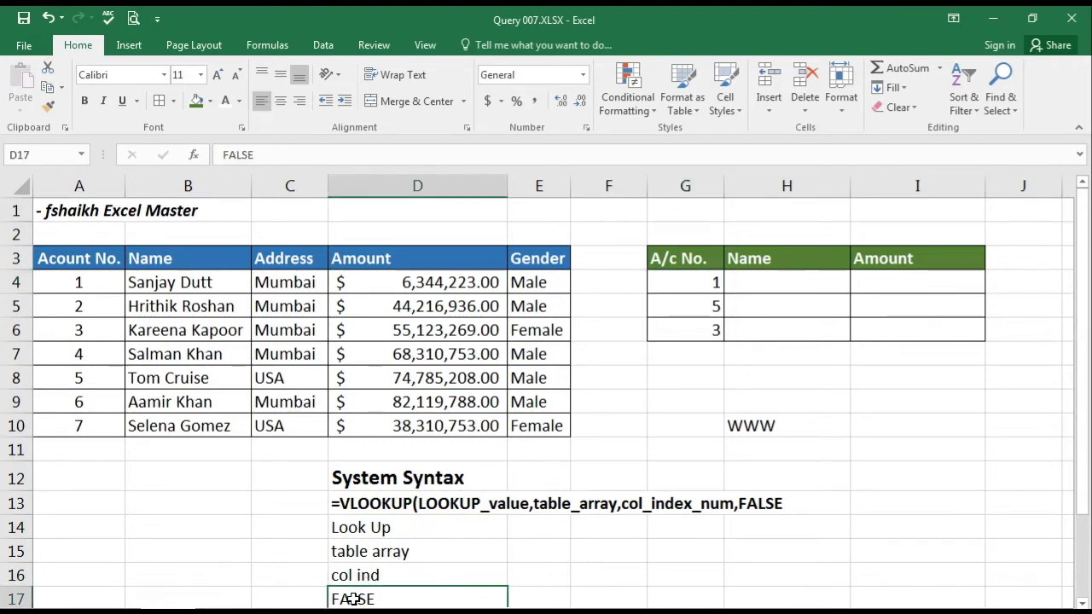
left_click(392, 551)
Step: Highlight the data rows A4:E10 as the range that serves as the VLOOKUP table array
left_click(79, 281)
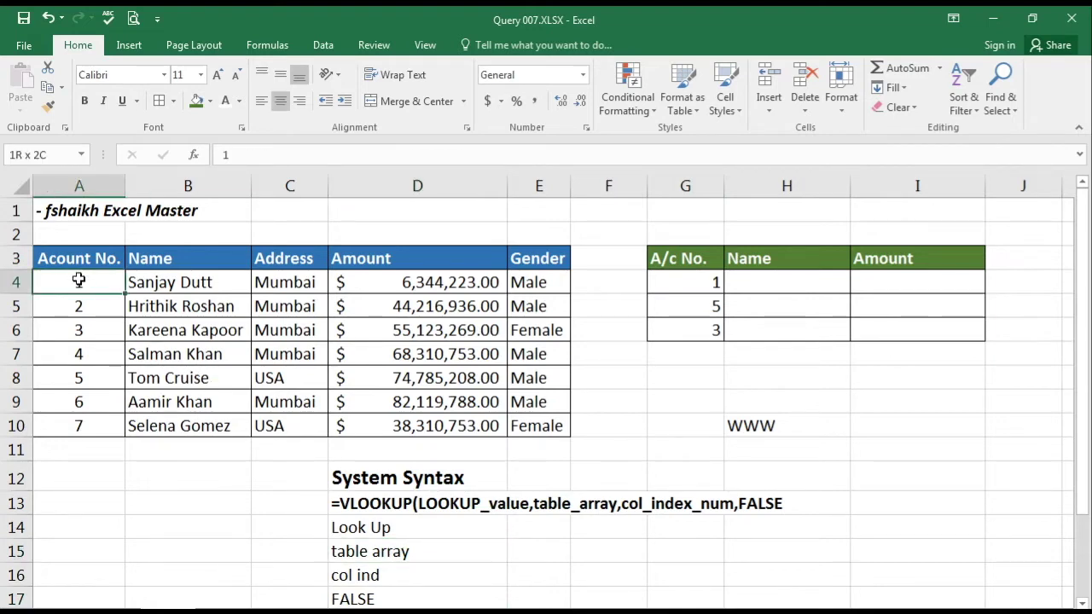
key("shift+Right")
key("shift+Right")
key("shift+Right")
key("shift+Down")
key("shift+Right")
key("shift+Right")
key("shift+Left")
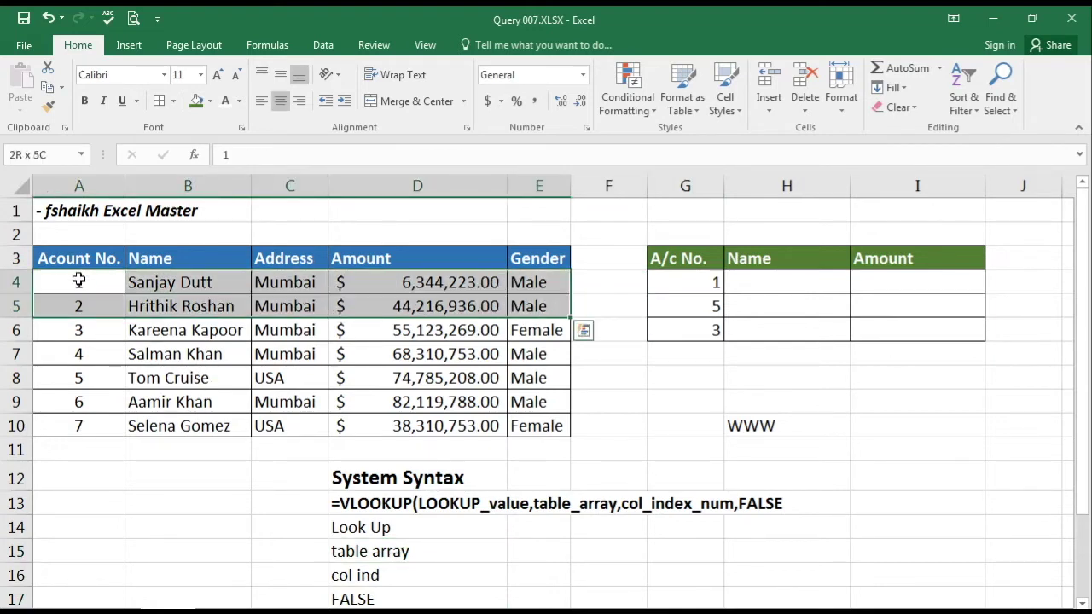
key("shift+Down")
key("shift+Down")
key("shift+Down")
key("shift+Down")
key("shift+Down")
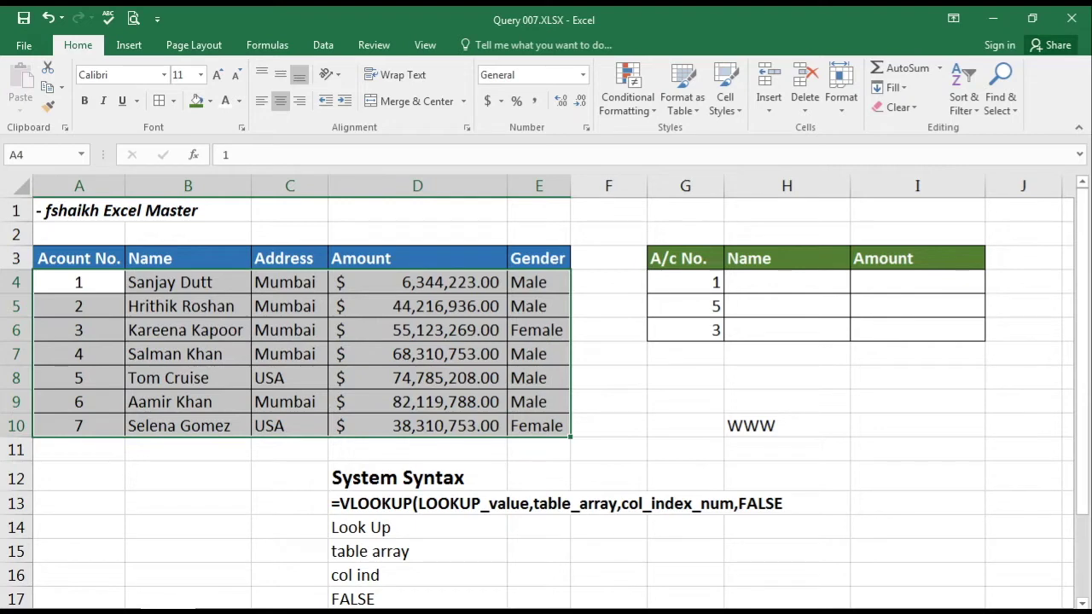
Step: Examine the notes sheet explaining the lookup value, table array and column index arguments, starting with the lookup value
left_click(763, 424)
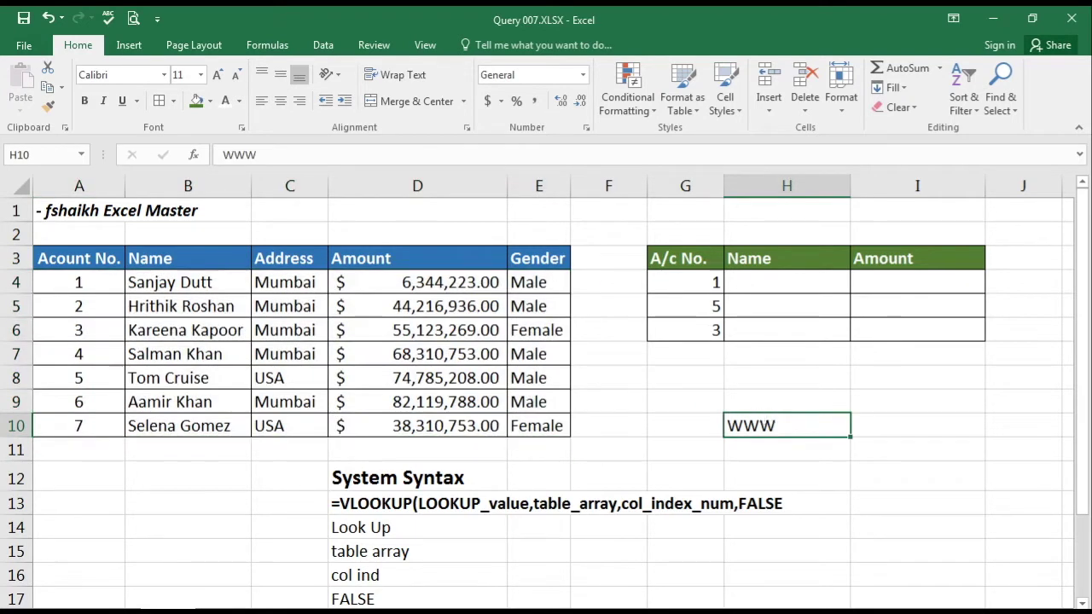
key("ctrl+Page_Down")
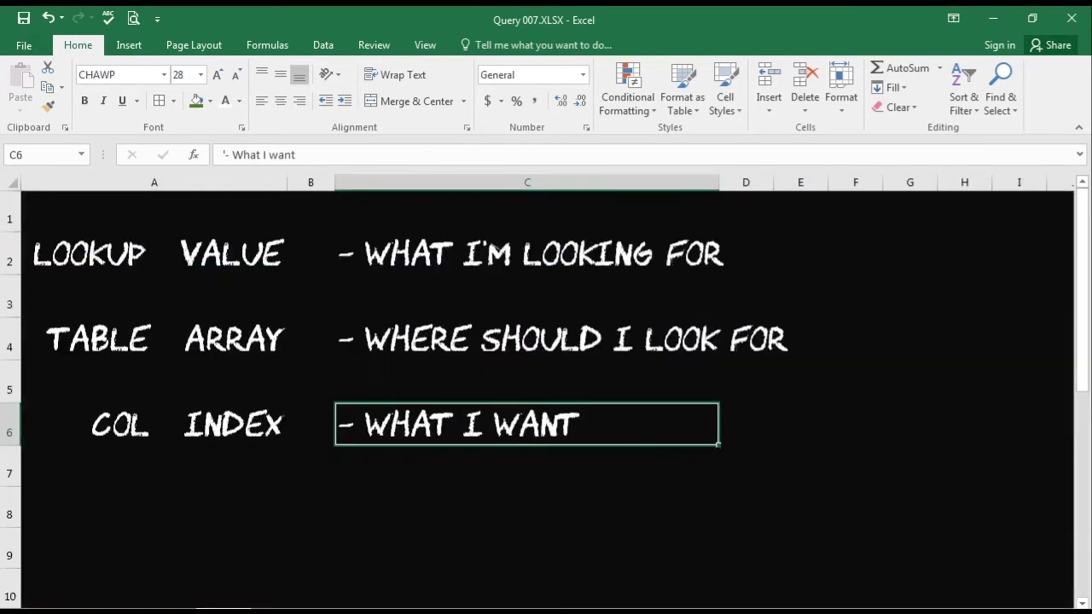
key("Up")
key("Up")
key("Up")
key("Up")
key("Up")
key("Down")
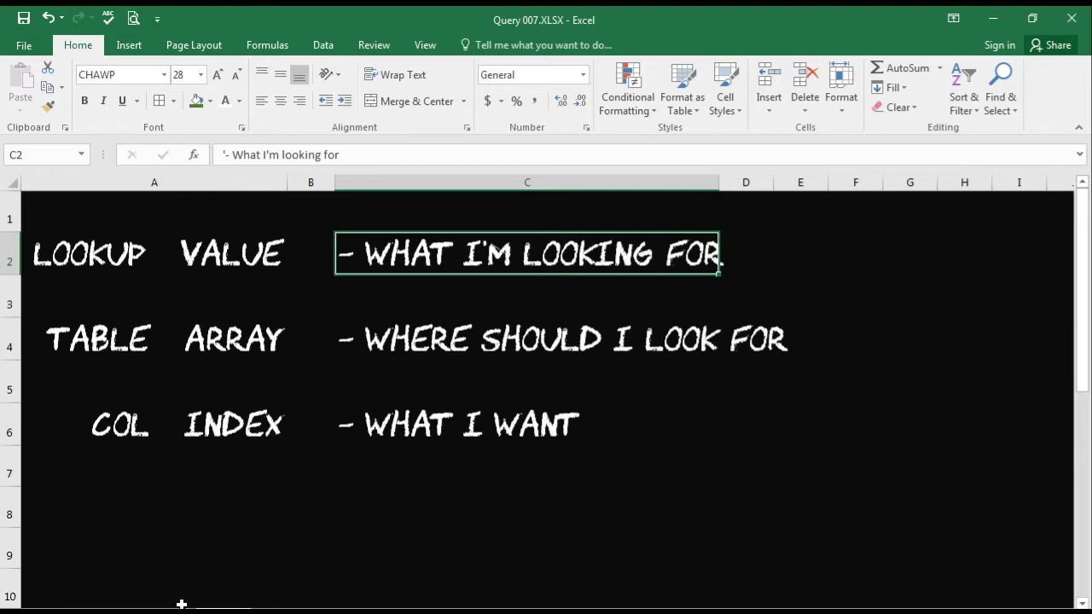
Step: Return to the account data sheet and begin a formula with =v in the first Name result cell, H4
key("ctrl+Page_Down")
left_click(803, 282)
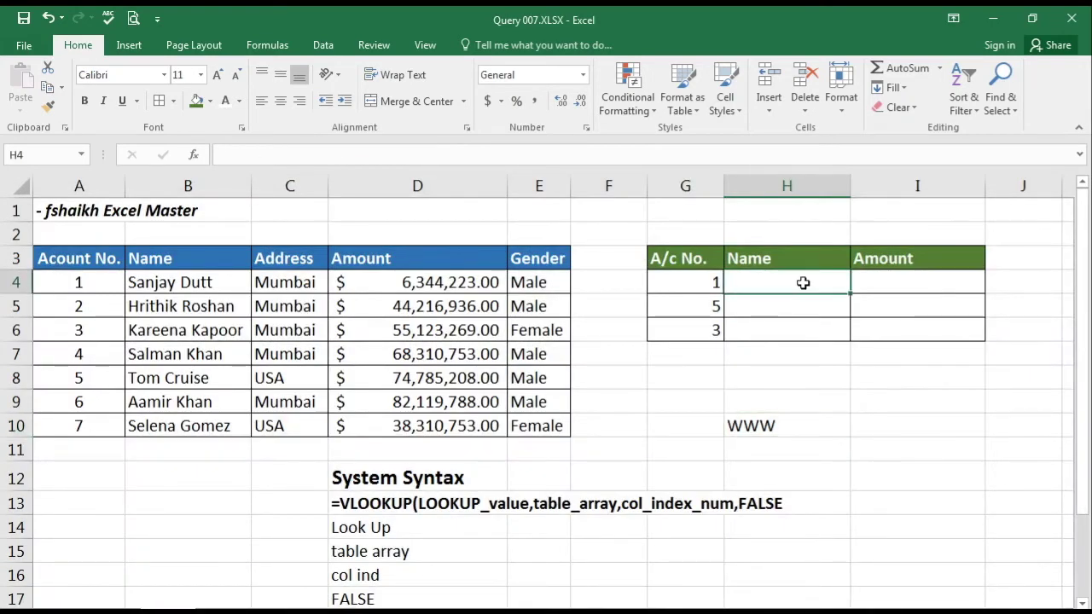
type("=v")
key("Tab")
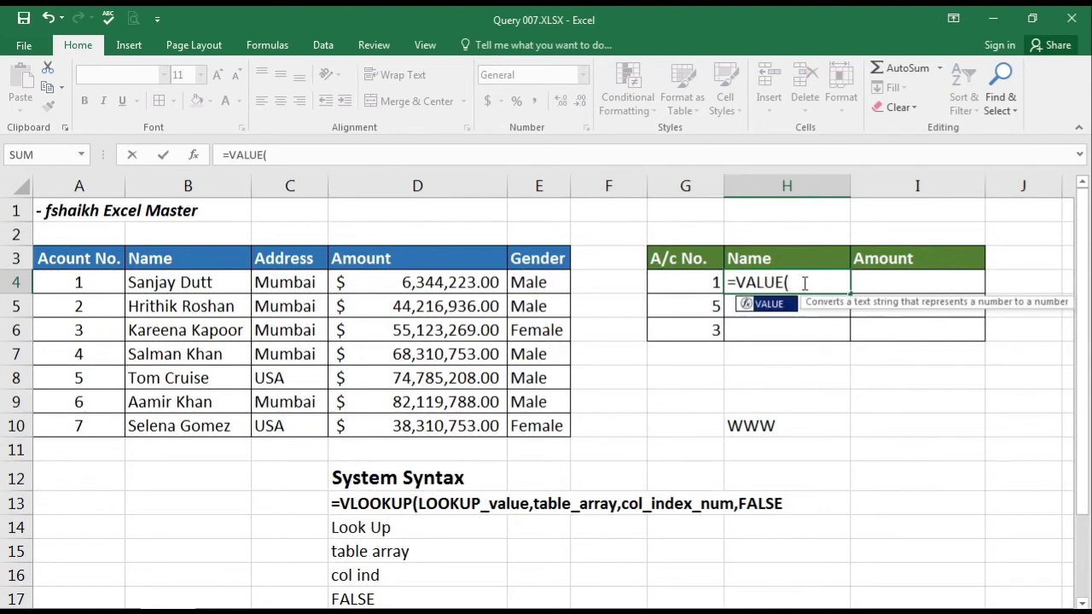
key("BackSpace")
key("BackSpace")
key("BackSpace")
key("BackSpace")
key("BackSpace")
Step: Complete the function name in H4 as VLOOKUP and use G4 as its lookup value
type("lo")
key("Tab")
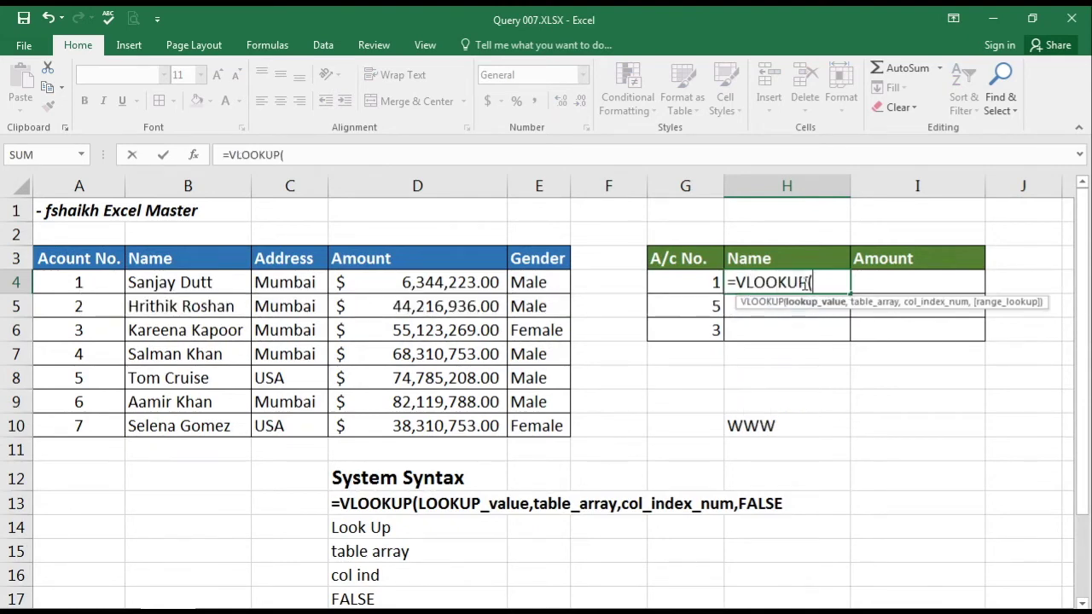
left_click(703, 280)
type(",")
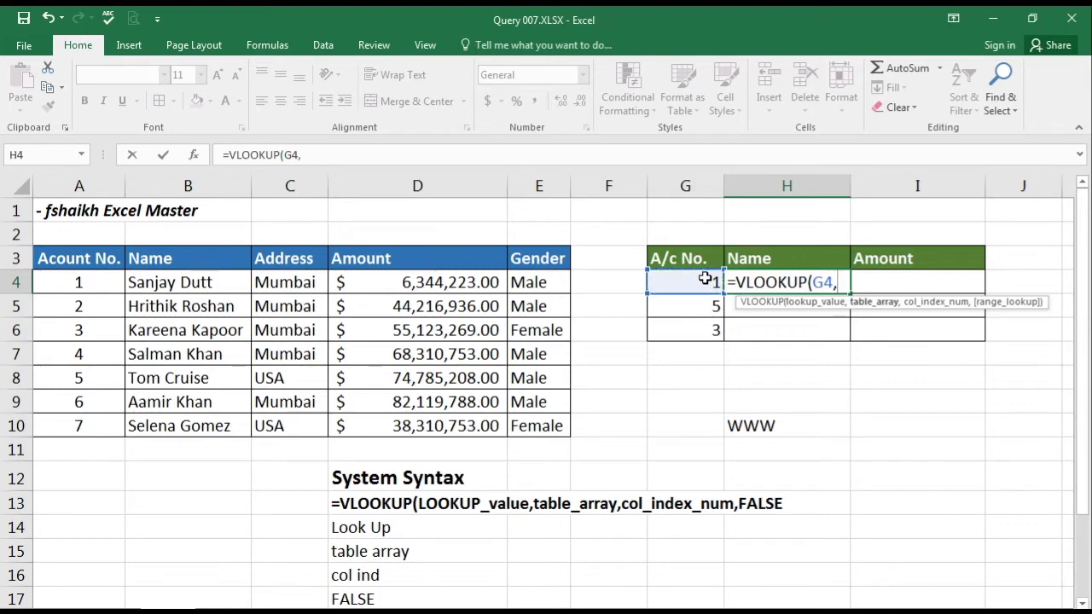
Step: Set the VLOOKUP table array to the absolute range $A$4:$E$10 and continue to the column index argument
left_click(105, 277)
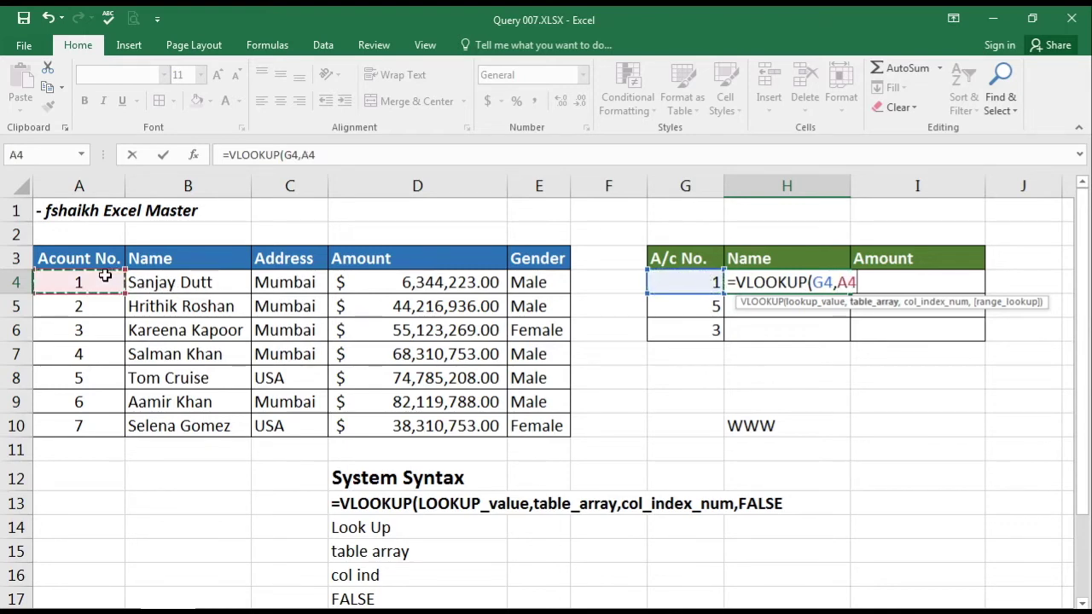
key("shift+Right")
key("shift+Right")
key("shift+Right")
key("shift+Right")
key("shift+Down")
key("shift+Down")
key("shift+Down")
key("shift+Down")
key("shift+Down")
key("shift+Down")
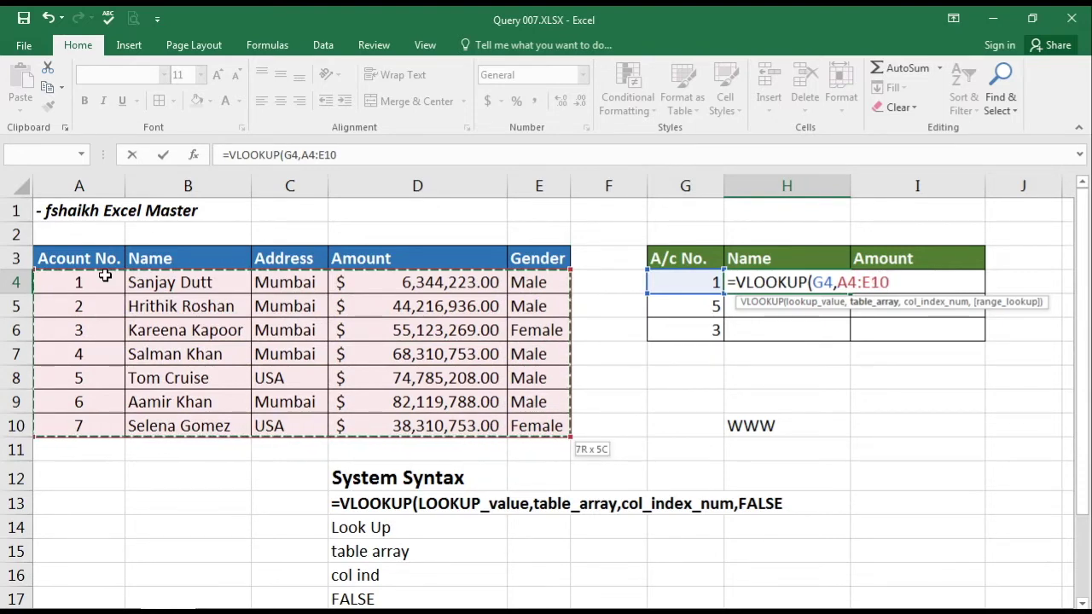
key("F4")
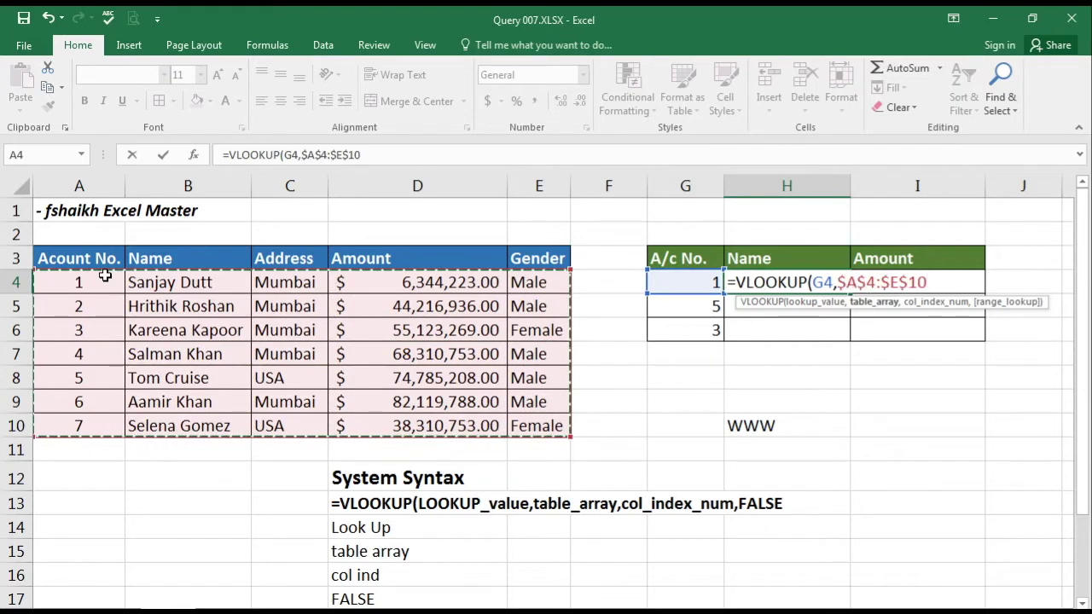
type(",")
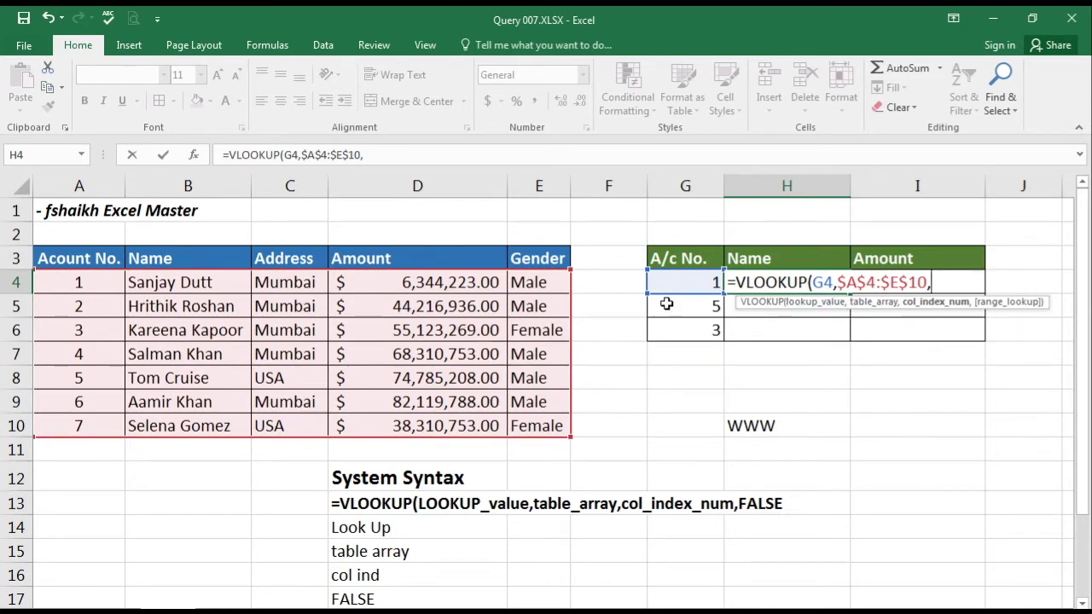
Step: Finish the VLOOKUP formula in H4 with column index 2 and FALSE for an exact match
type("2,")
key("Down")
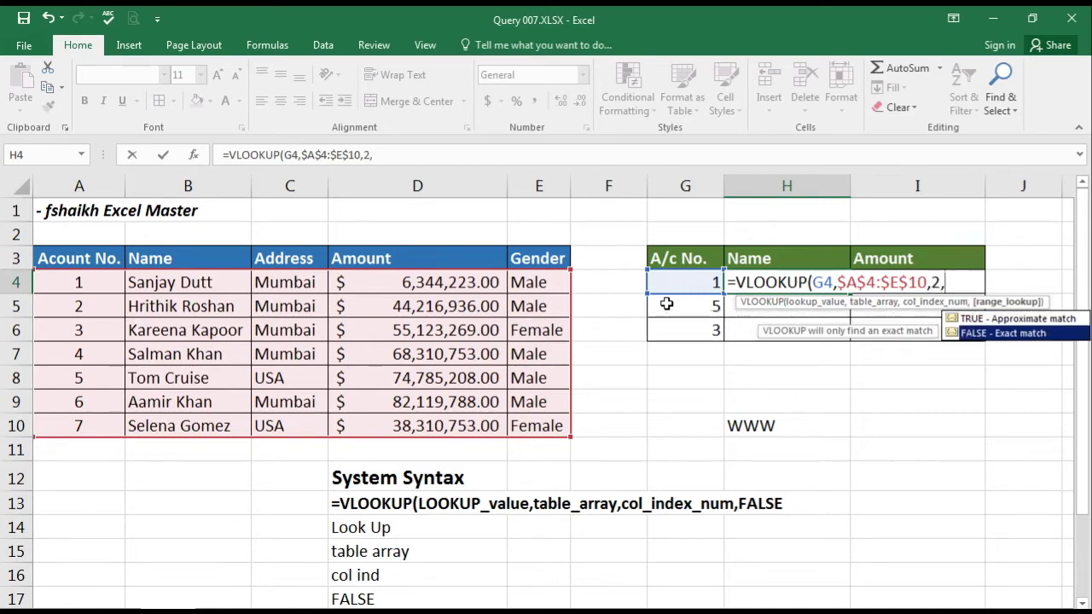
key("Tab")
type(")")
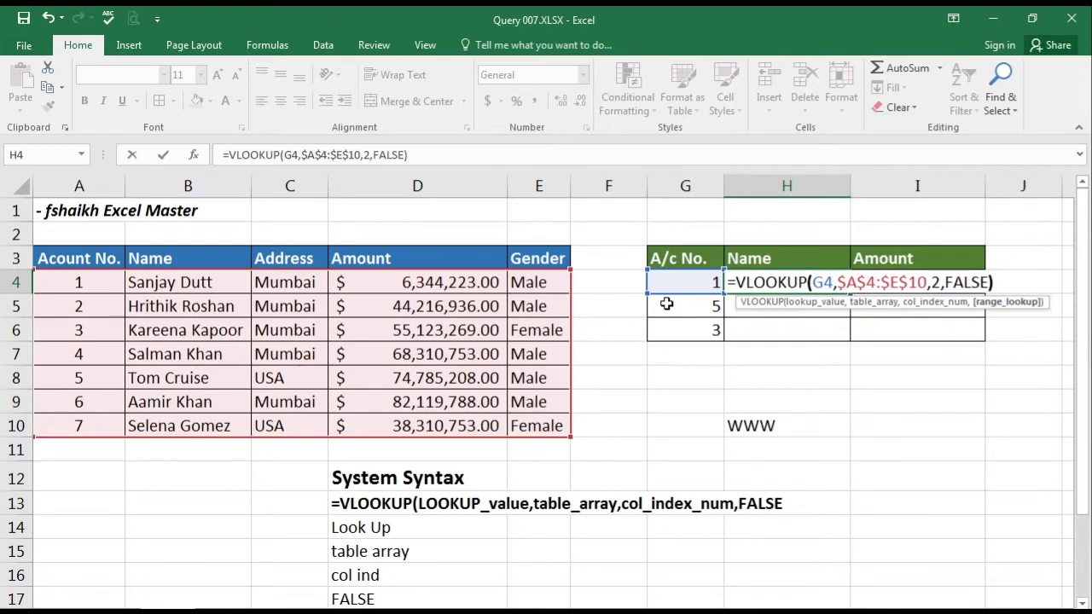
key("Return")
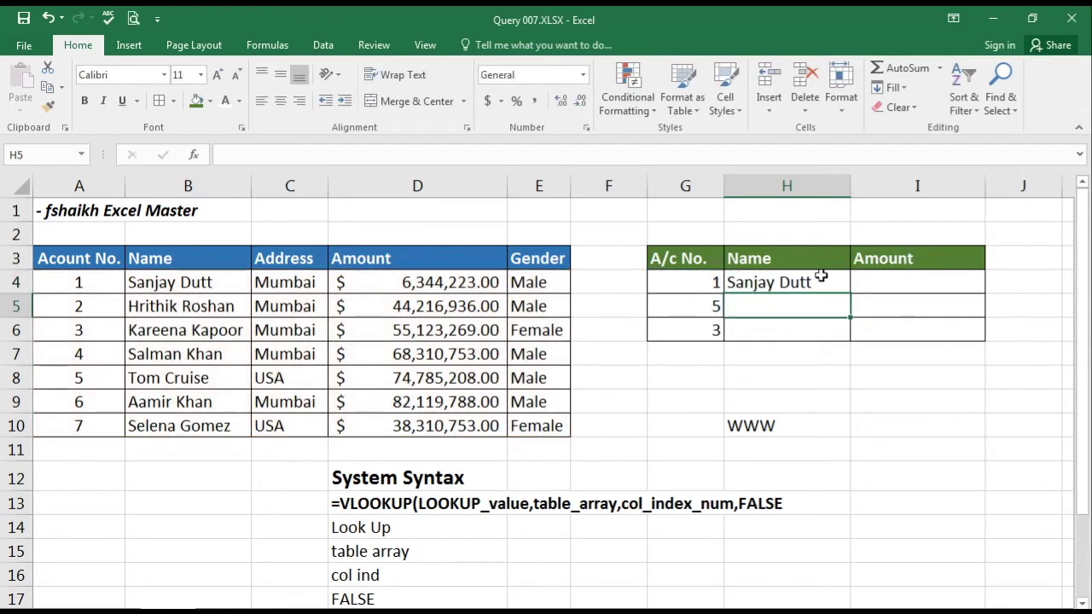
Step: Start a VLOOKUP formula in the first Amount result cell, I4, with G4 as its lookup value
left_click(907, 274)
type("=v")
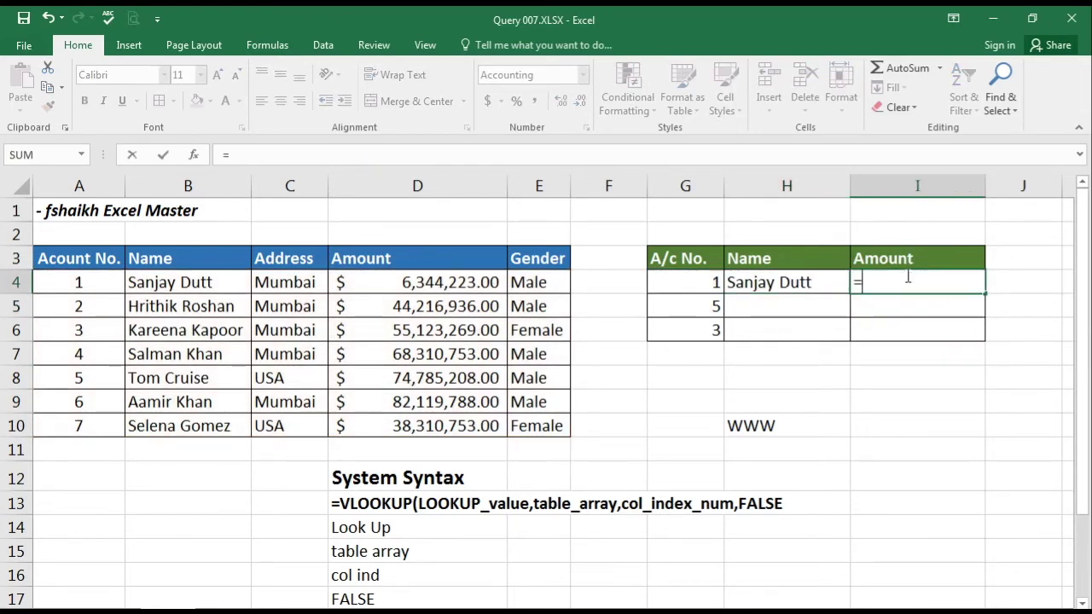
key("Down")
key("Down")
key("Down")
key("Down")
key("Down")
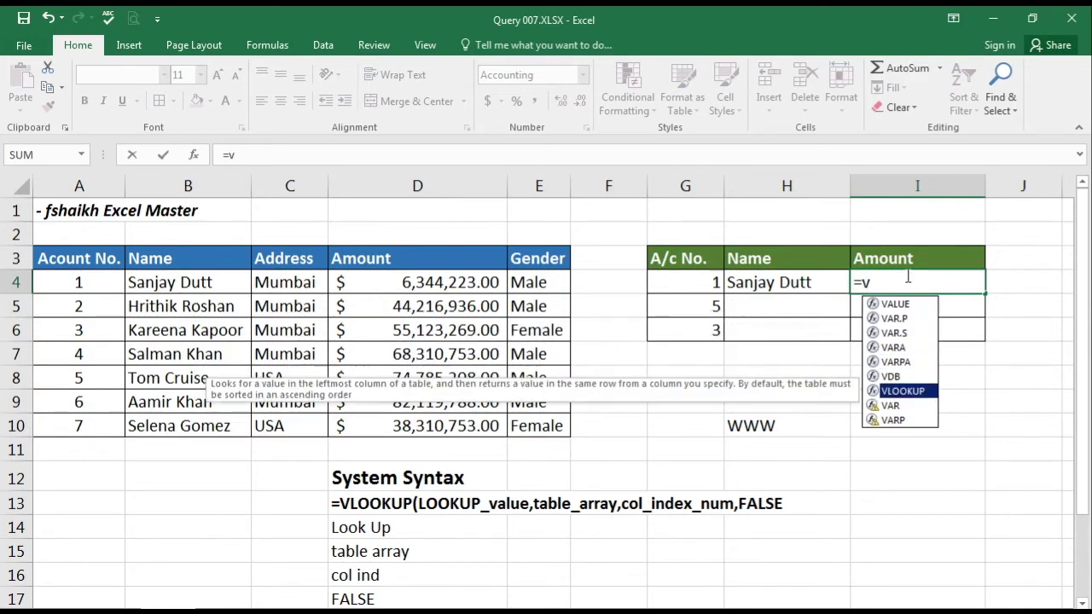
key("Tab")
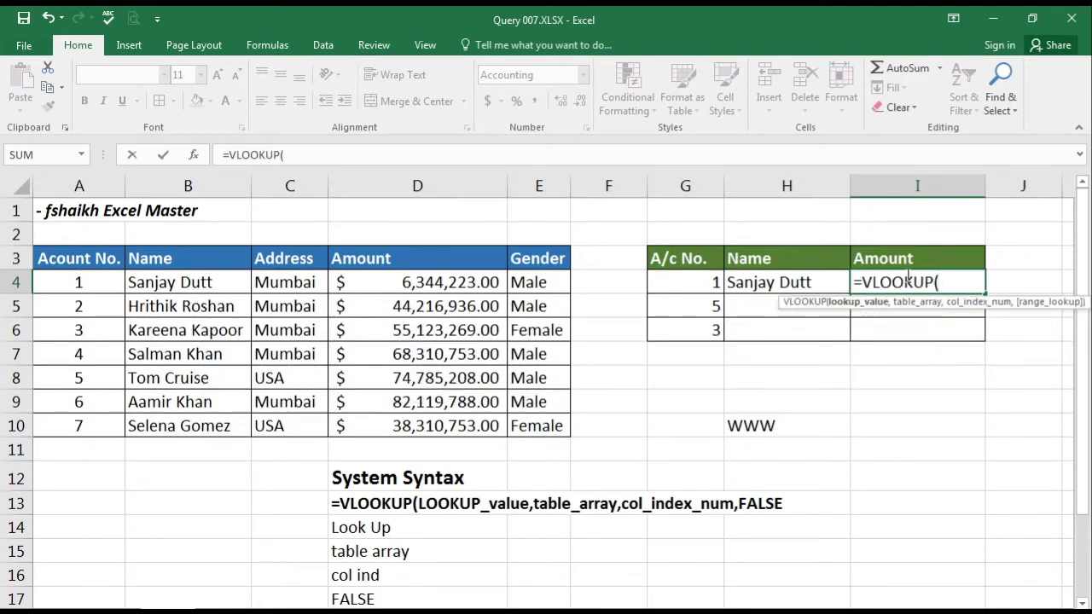
left_click(693, 289)
type(",")
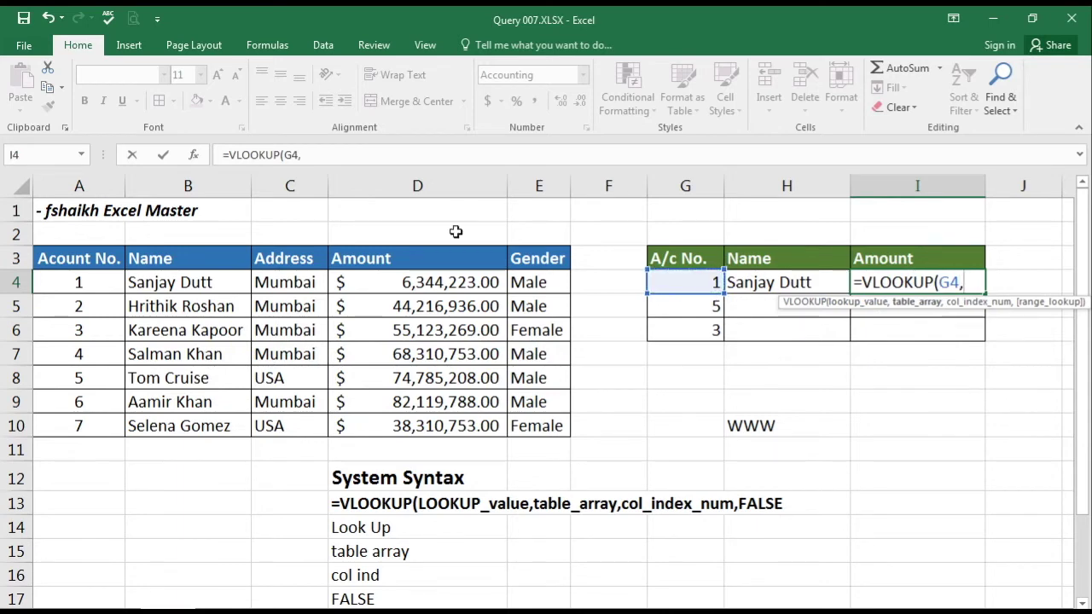
Step: Set the table array of the I4 formula to the absolute range $A$4:$E$10 and continue to the column index argument
left_click(112, 291)
key("shift+Right")
key("shift+Right")
key("shift+Right")
key("shift+Right")
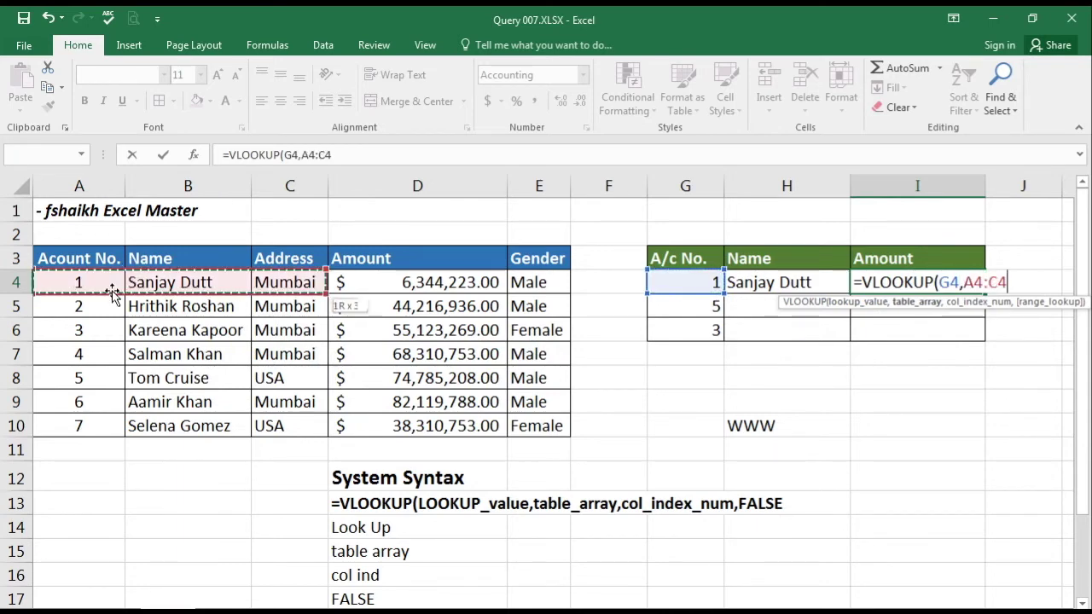
key("shift+Down")
key("shift+Down")
key("shift+Down")
key("shift+Down")
key("shift+Down")
key("shift+Down")
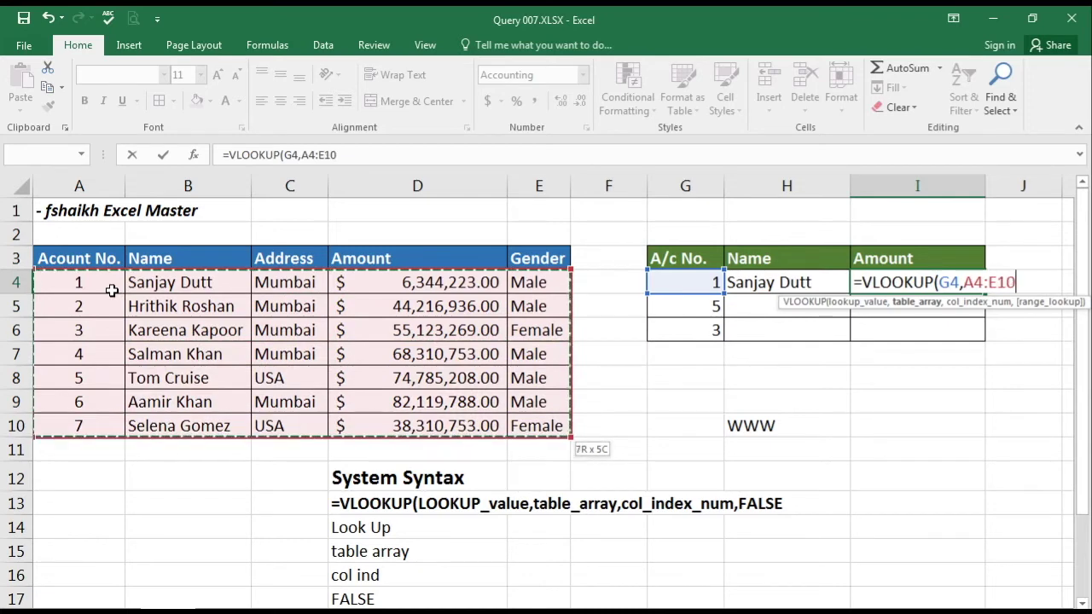
key("F4")
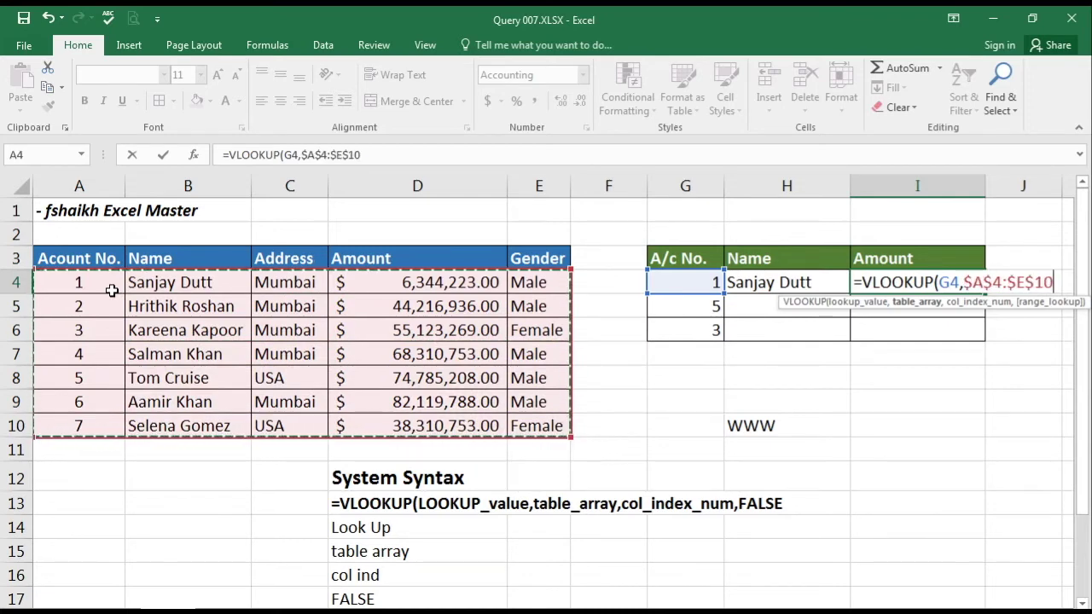
type(",")
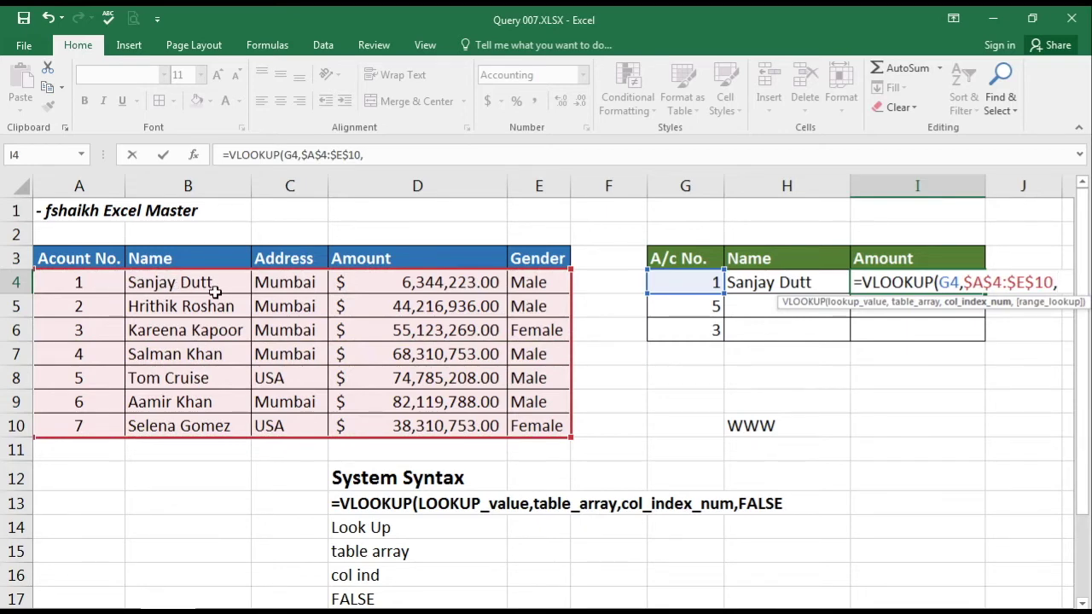
Step: Complete the I4 formula with column index 4 and FALSE for an exact match
type("4,f")
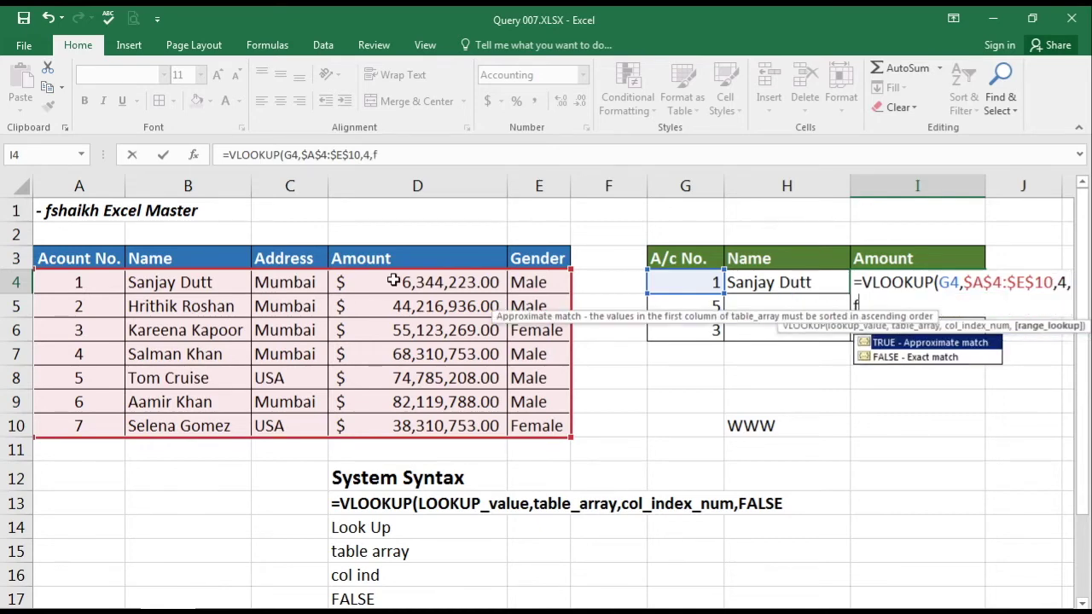
key("Tab")
type(")")
key("Return")
Step: Fill the Name and Amount formulas in H4:I4 down to row 5, then select H6
key("Up")
key("Left")
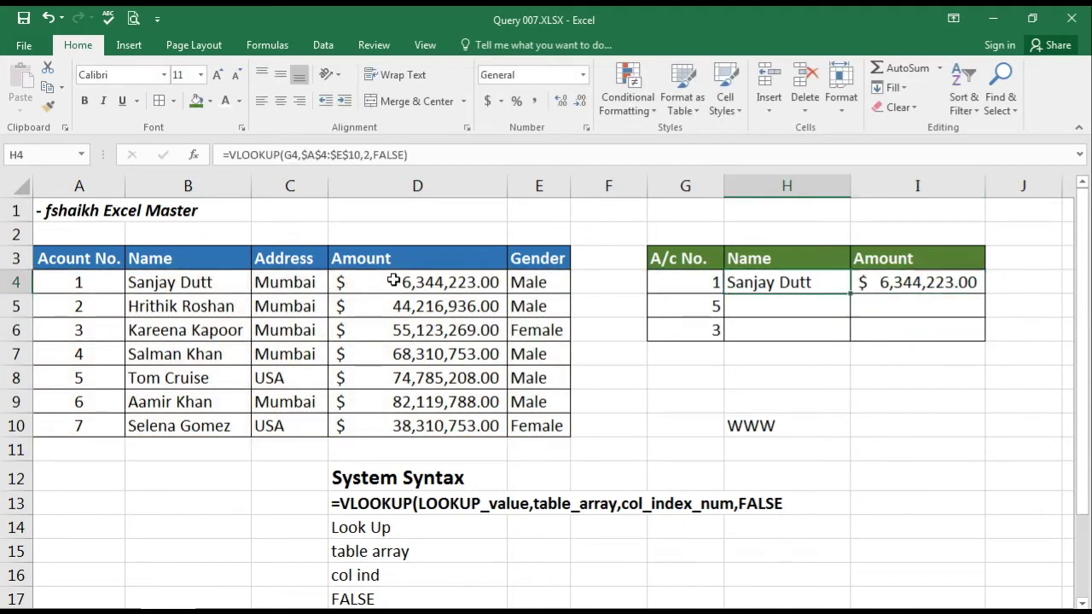
key("shift+Right")
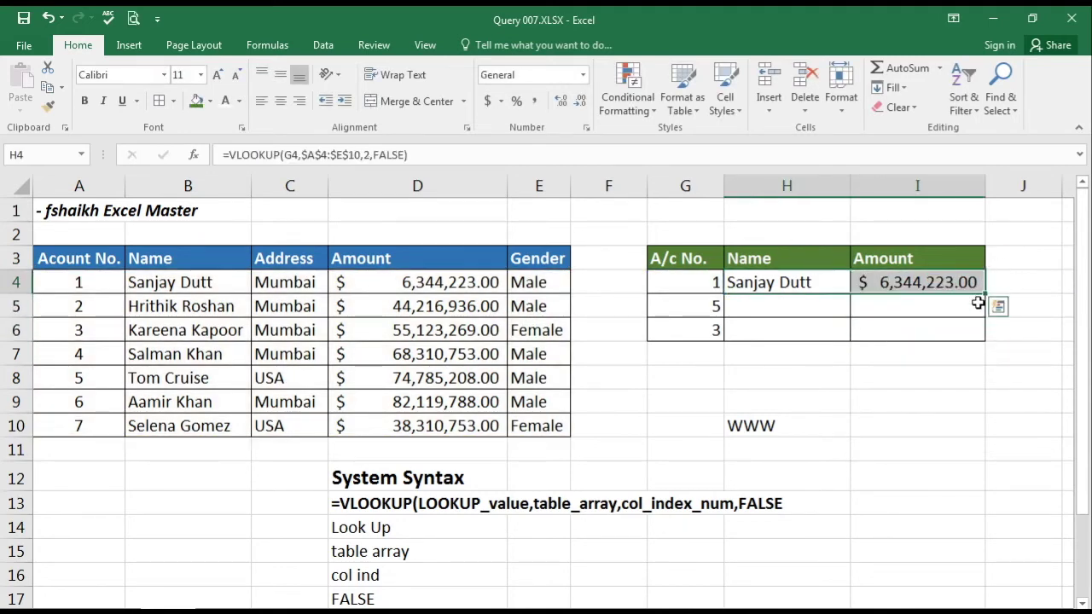
left_click_drag(977, 303, 982, 319)
left_click(833, 328)
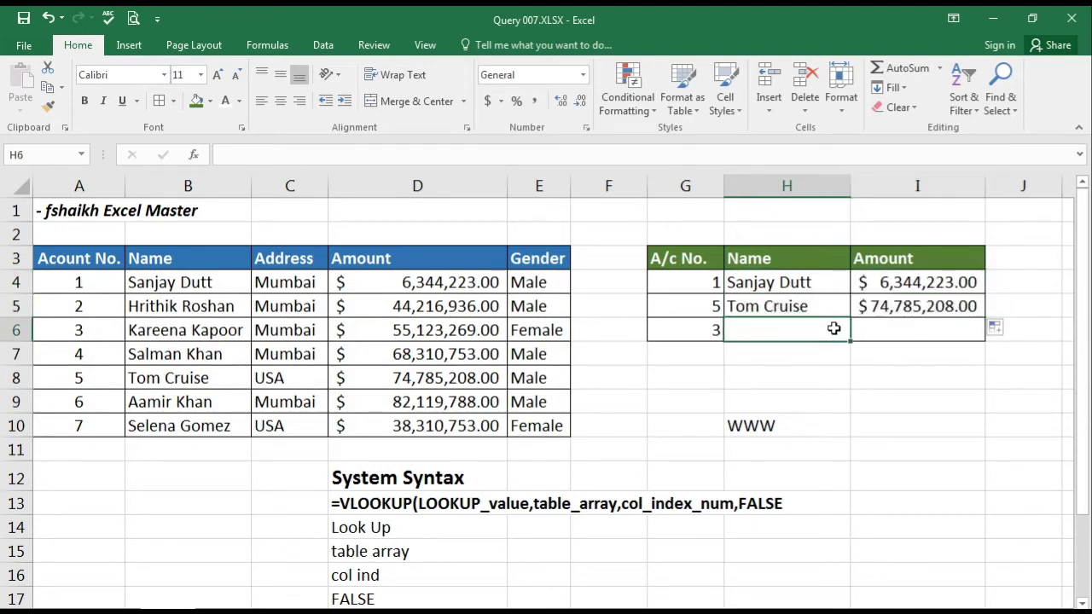
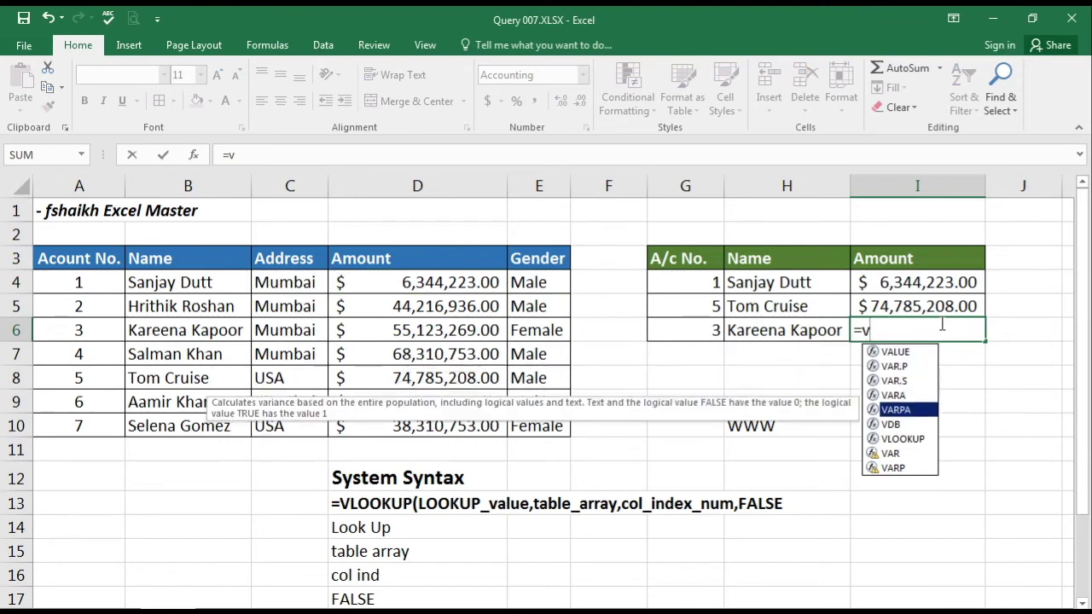
Step: Complete the function name in I6 as VLOOKUP and use the name in H6 as its lookup value
key("Tab")
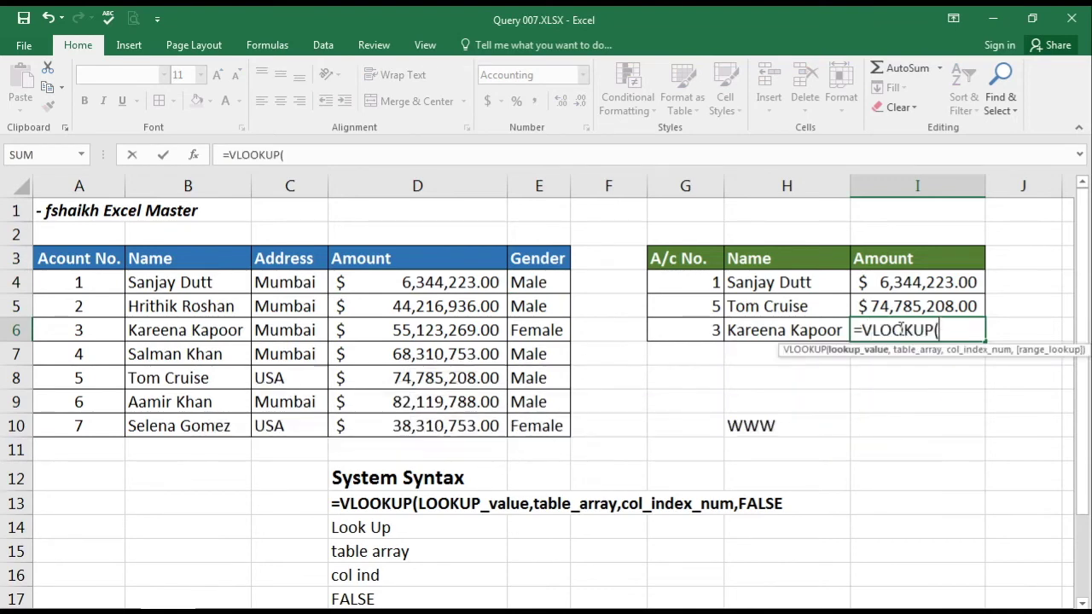
left_click(806, 321)
type(",")
Step: Set the table array of the I6 formula to B4:E10, starting at the Name column, and continue to the column index argument
left_click_drag(181, 280, 181, 378)
key("shift+Down")
key("shift+Down")
key("shift+Right")
key("shift+Right")
key("shift+Right")
type(",")
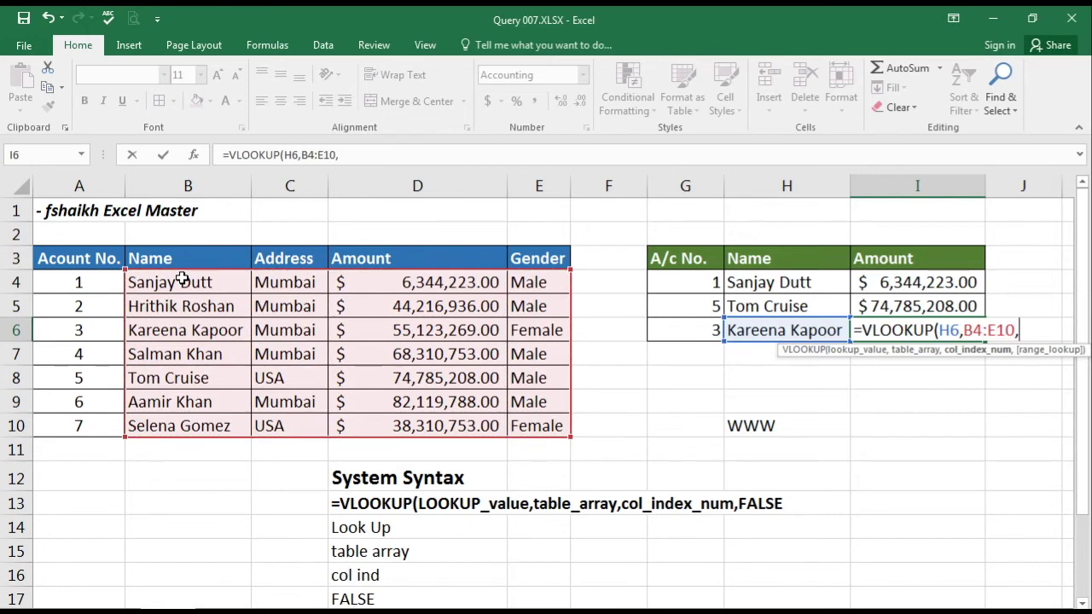
Step: Complete the I6 formula with column index 3 and FALSE for an exact match, and reselect I6
type("3,")
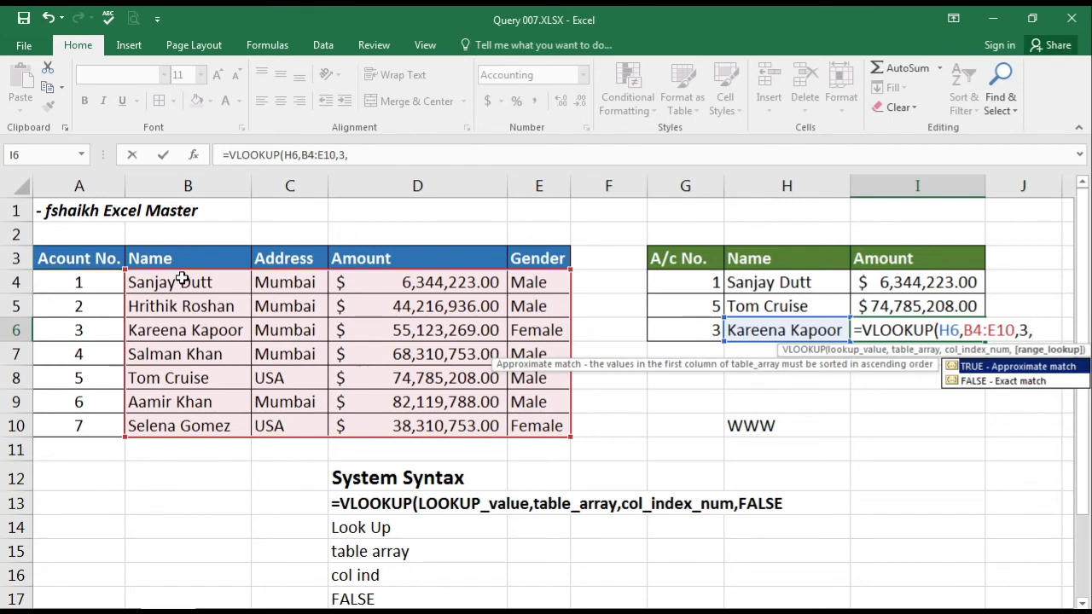
type("FALSE)")
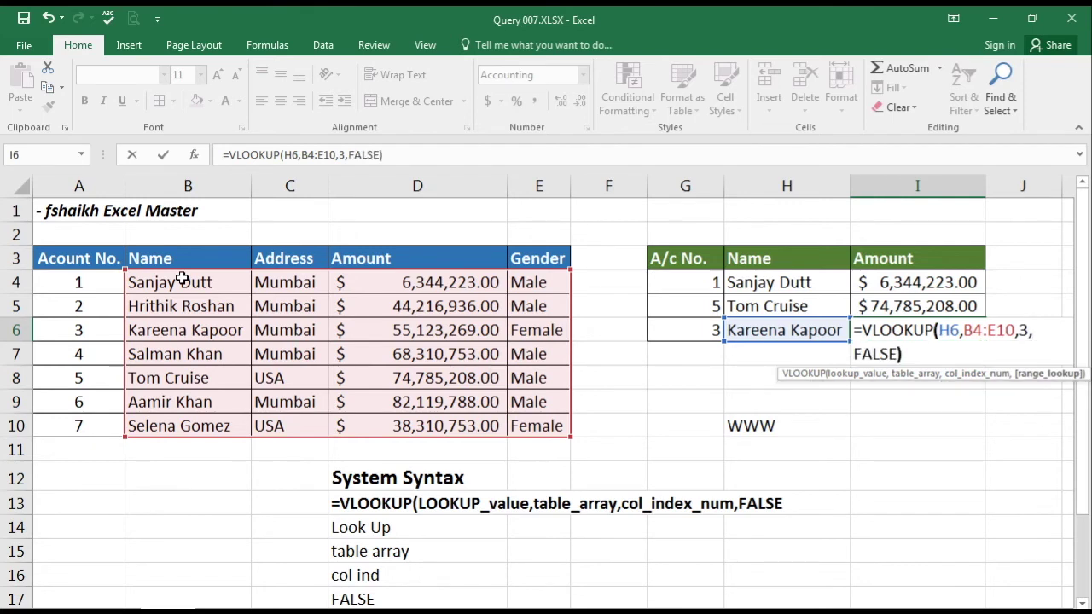
key("Return")
key("Up")
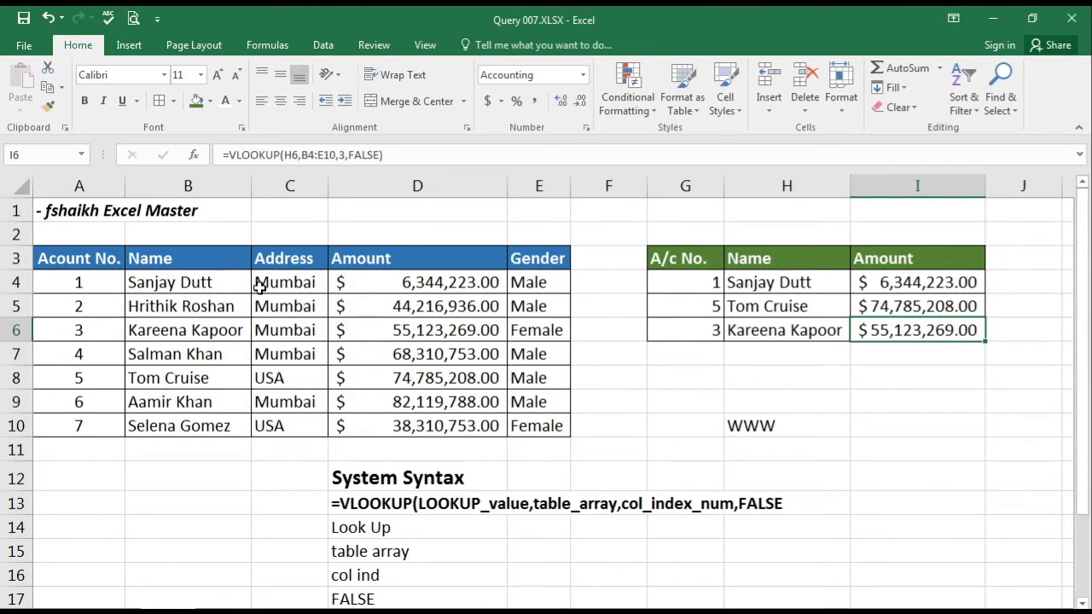
Step: Compare the lookup value, table array and column index references of the Amount formulas in I5 and I6
left_click(903, 300)
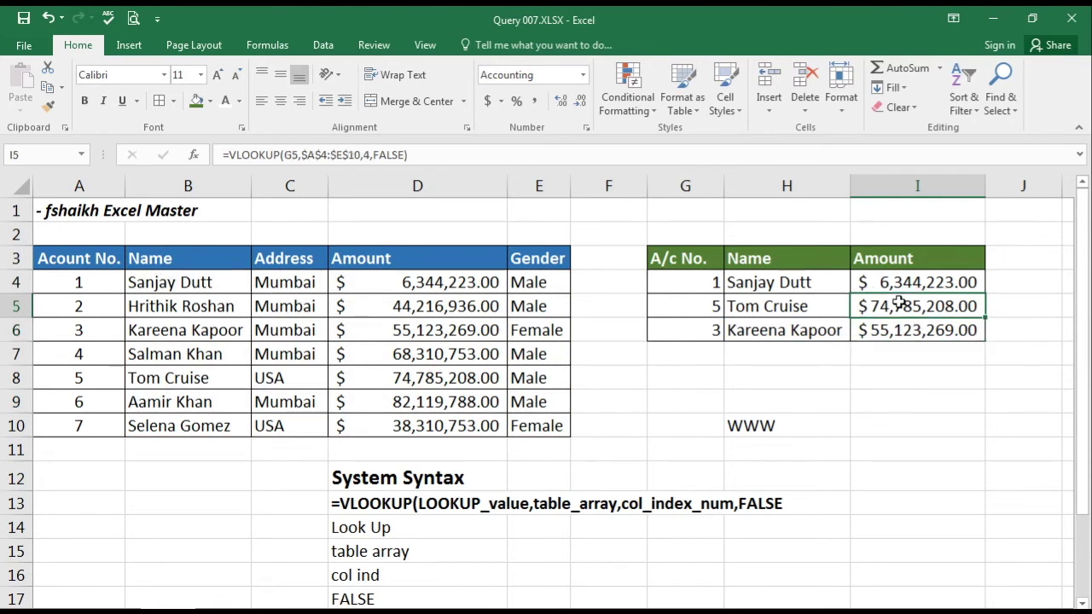
left_click(457, 161)
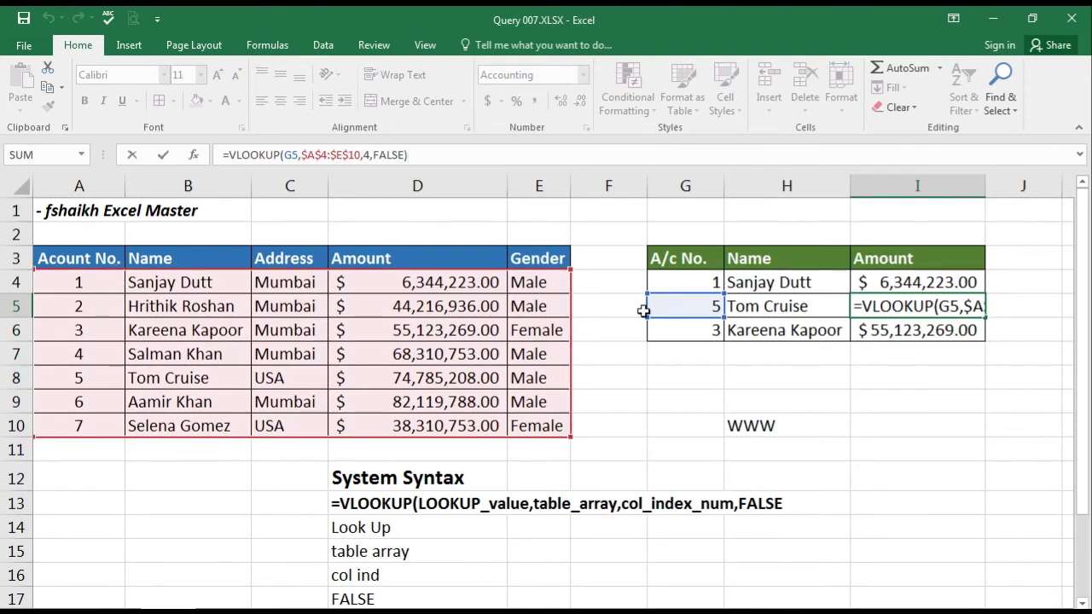
key("ctrl+Return")
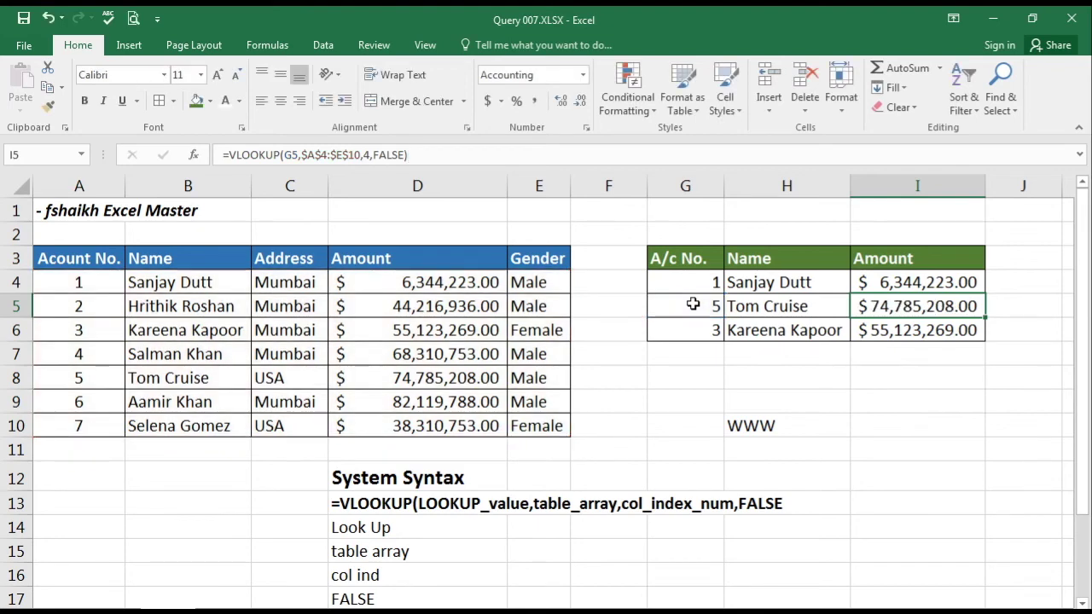
key("Down")
left_click(499, 161)
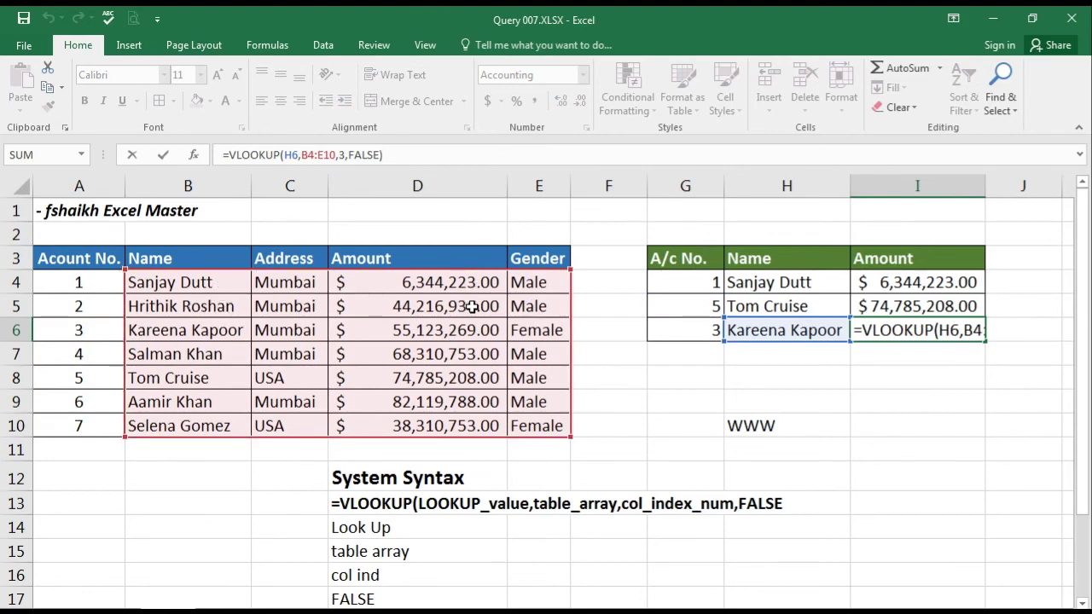
key("Return")
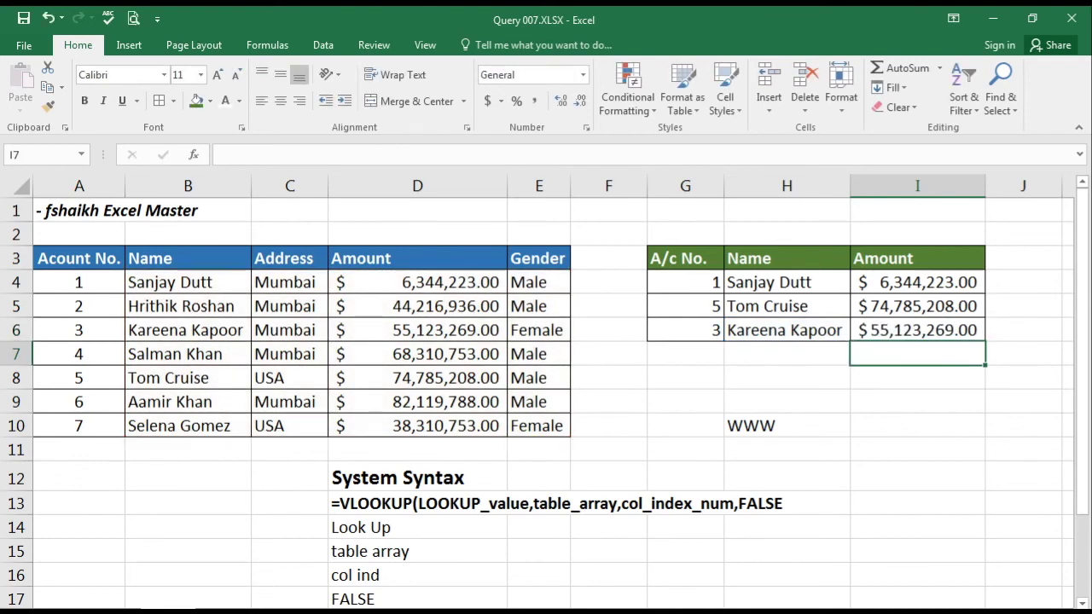
Step: Review the notes sheet on the VLOOKUP arguments and go back past the account data sheet to the title sheet
key("ctrl+Page_Down")
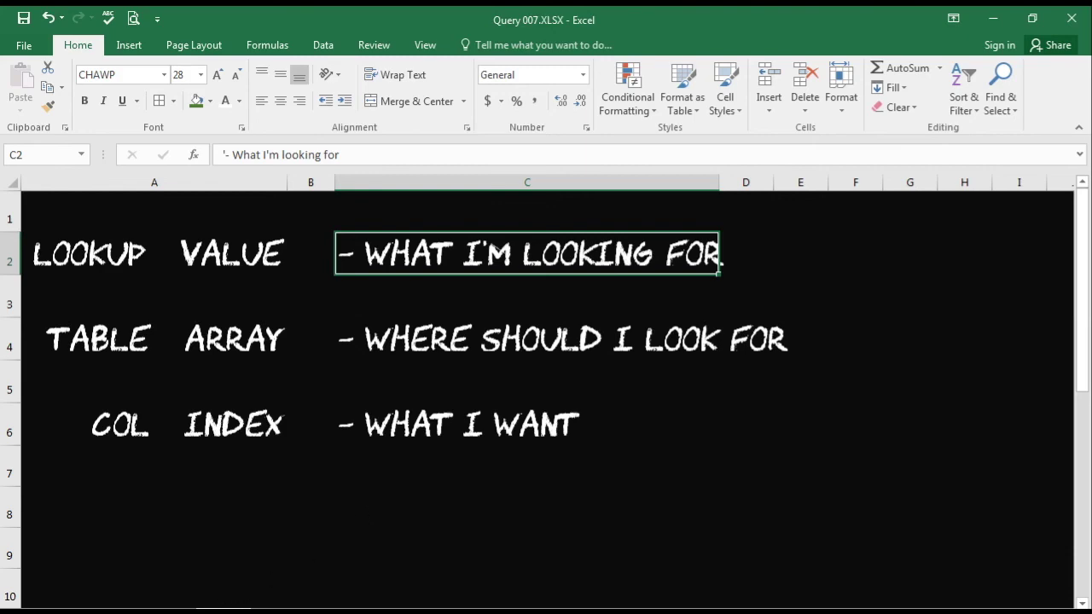
left_click(220, 608)
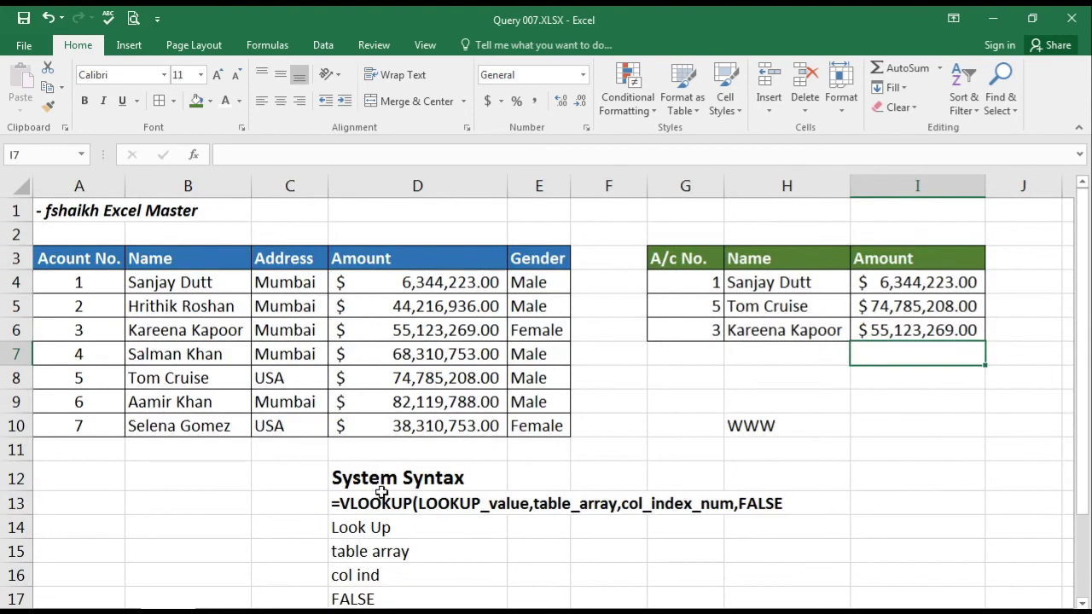
key("ctrl+Page_Up")
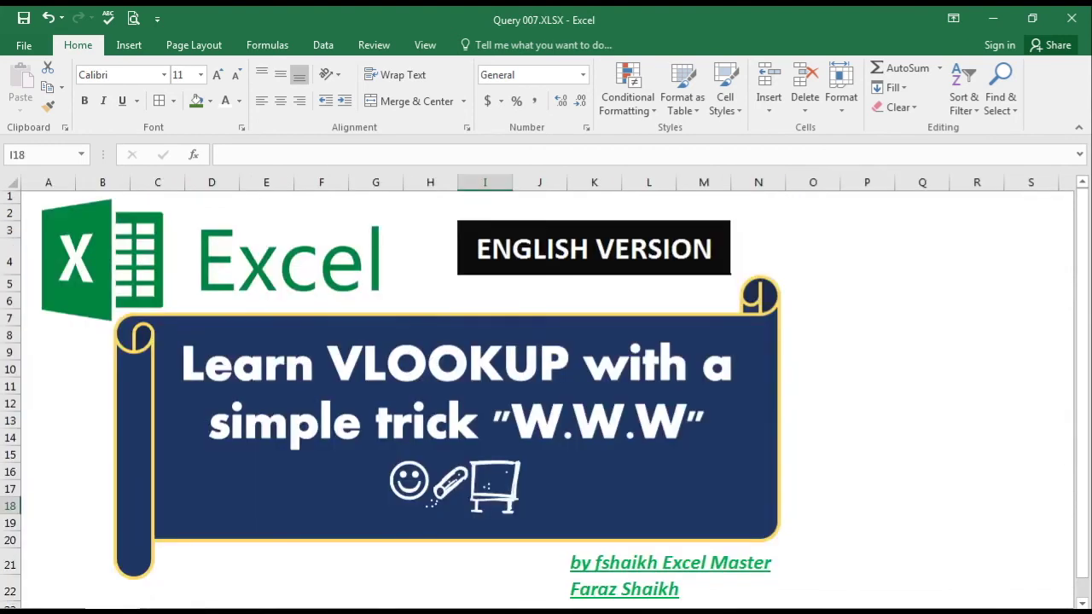